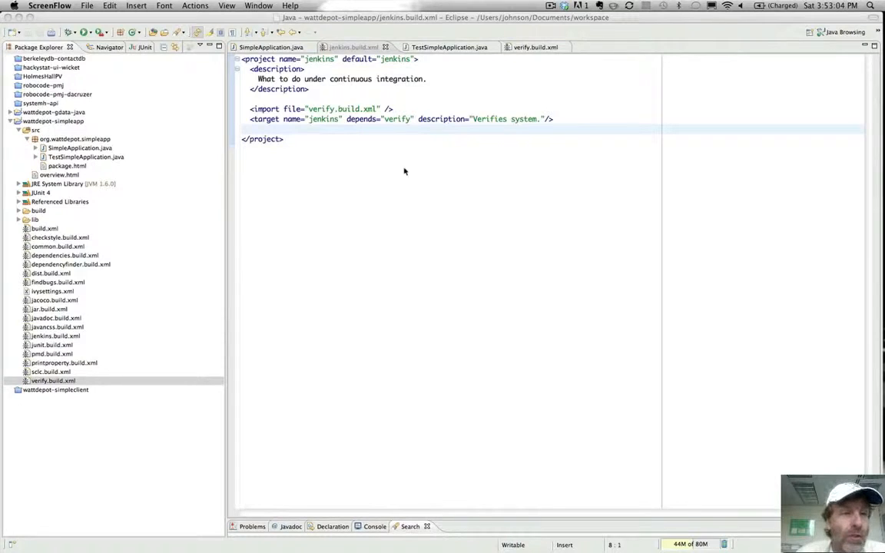
pyautogui.click(55, 337)
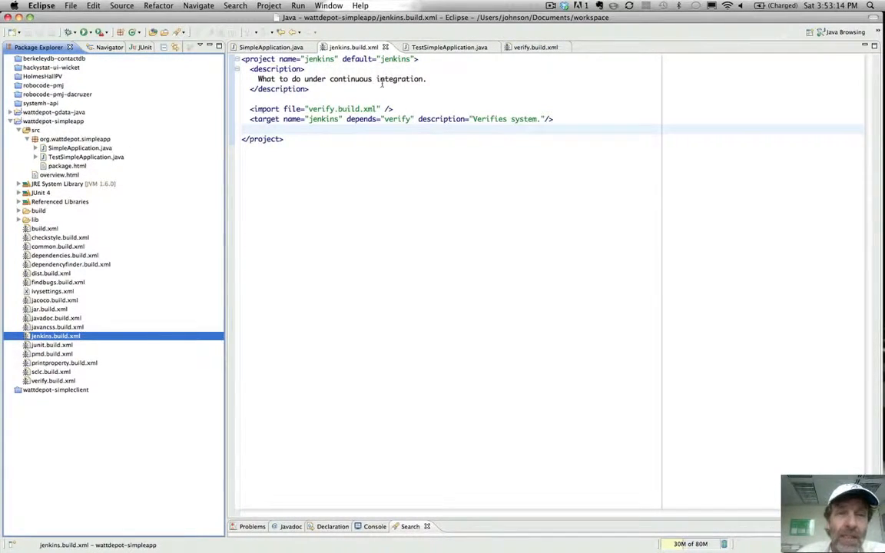
pyautogui.moveTo(249, 109); pyautogui.dragTo(401, 109)
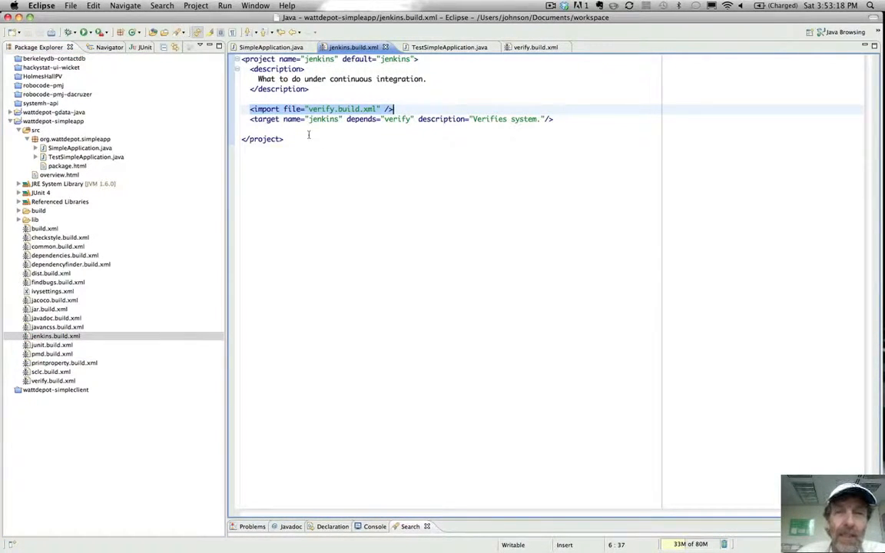
pyautogui.moveTo(249, 119); pyautogui.dragTo(582, 123)
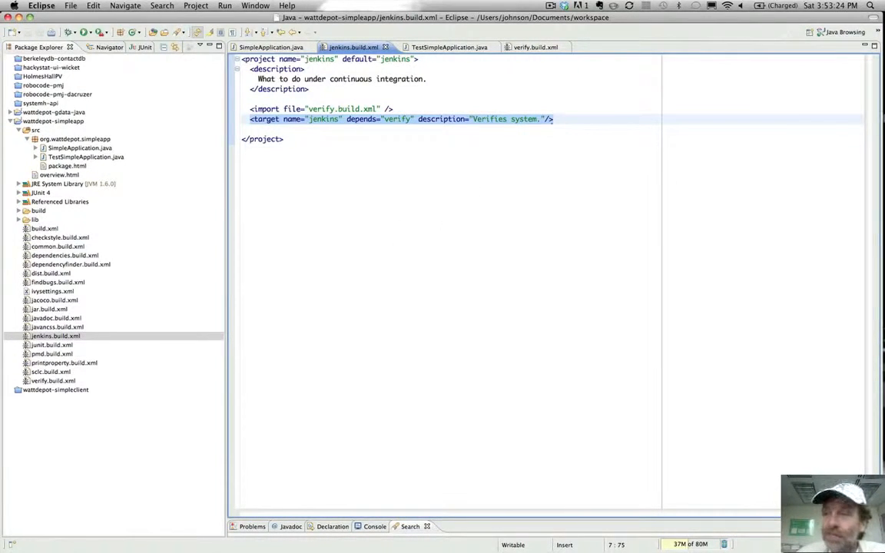
pyautogui.moveTo(871, 101)
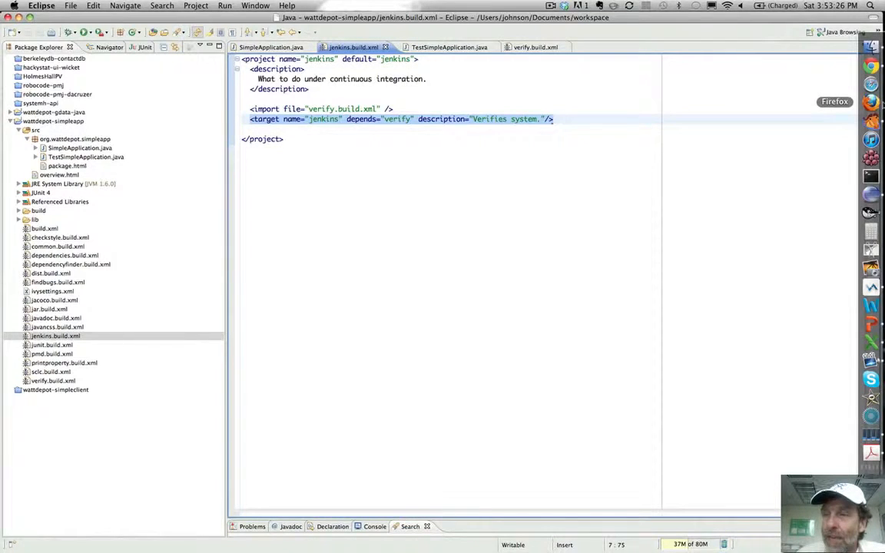
# - Select jenkins.build.xml in SmartSVN's wattdepot-simpleapp working copy, showing revision 8 and Unchanged
pyautogui.click(870, 286)
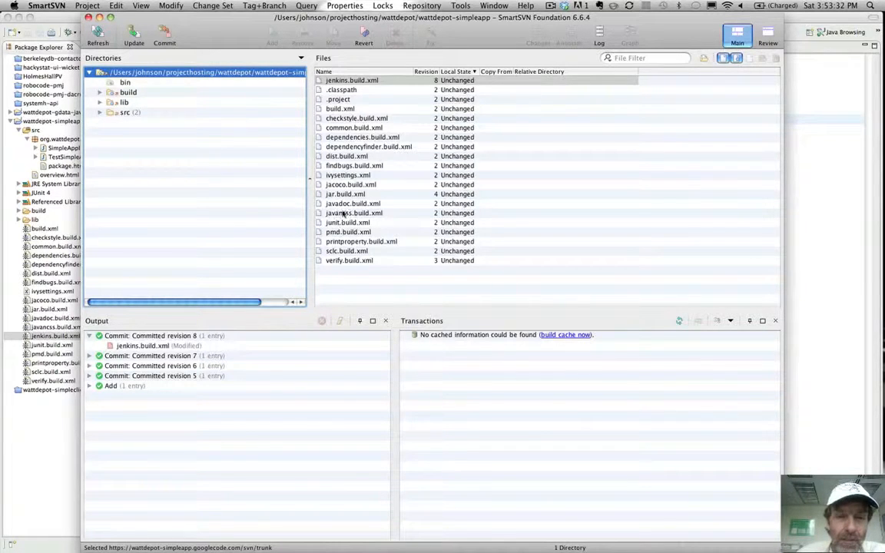
pyautogui.click(347, 81)
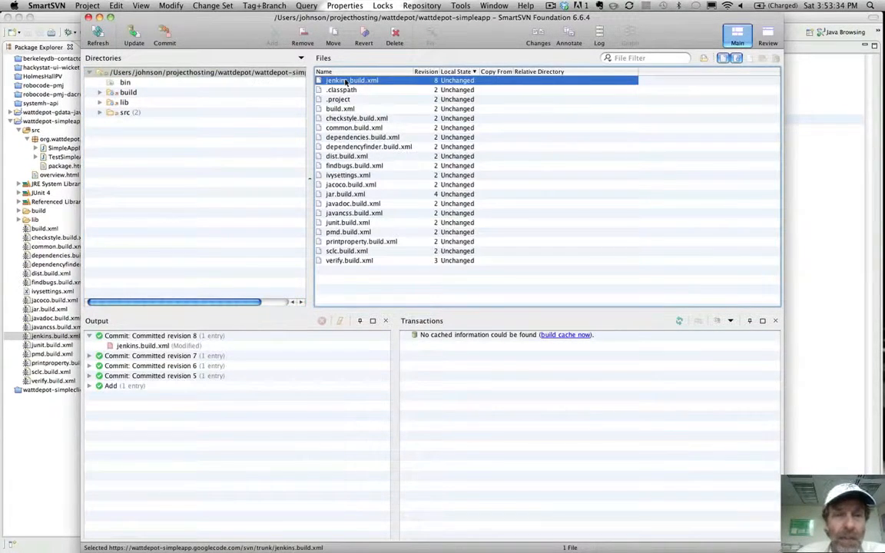
# - In a new Chrome tab, open the WattDepot Google Code project page from the KukuiCup bookmarks
pyautogui.moveTo(871, 83)
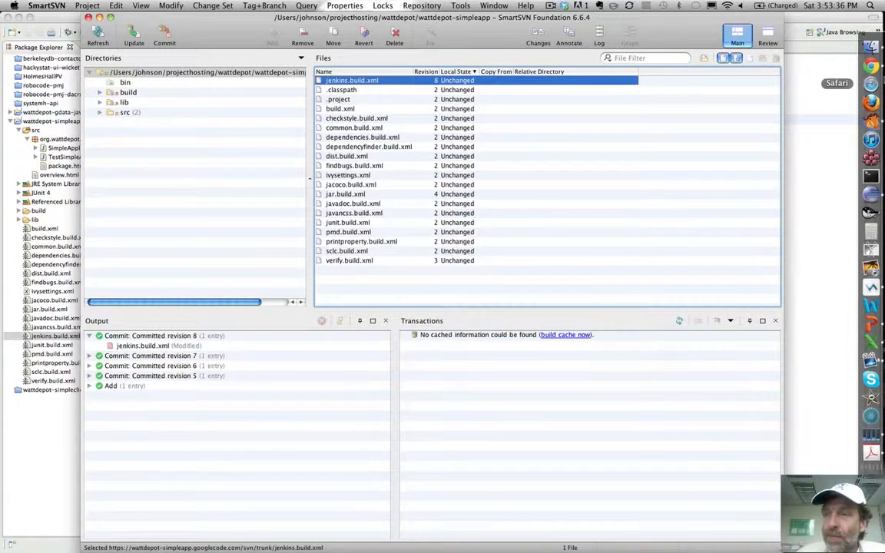
pyautogui.click(872, 65)
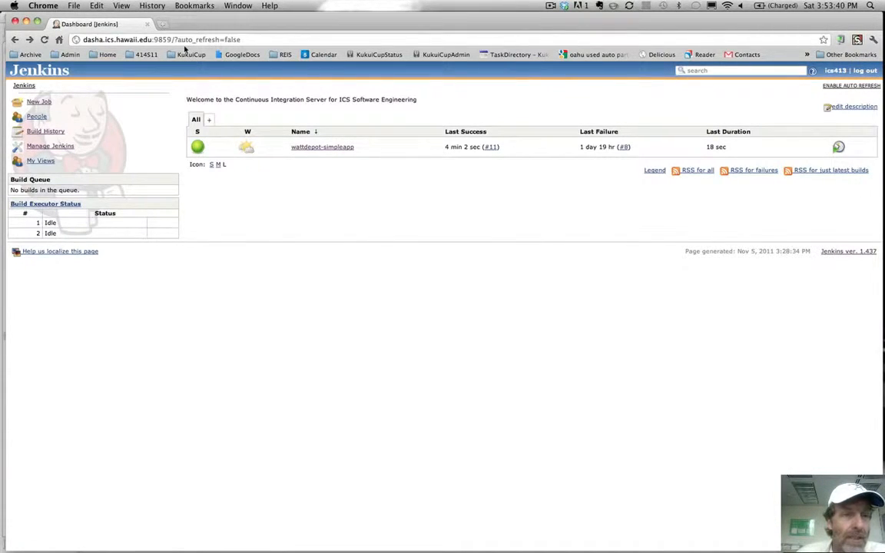
pyautogui.click(162, 25)
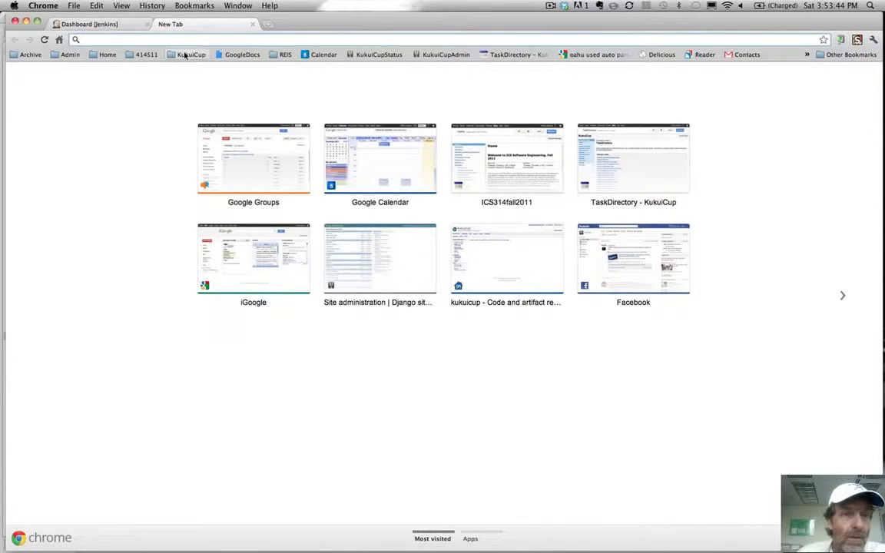
pyautogui.click(147, 55)
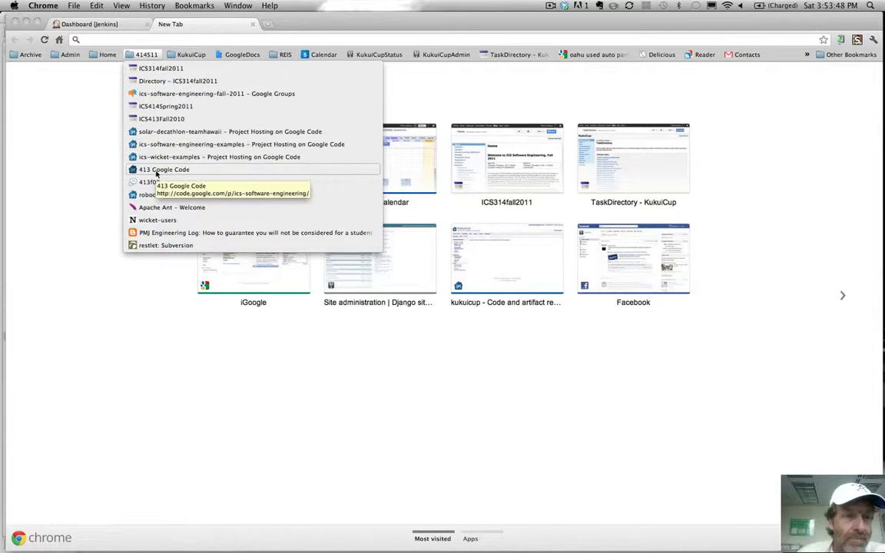
pyautogui.moveTo(191, 54)
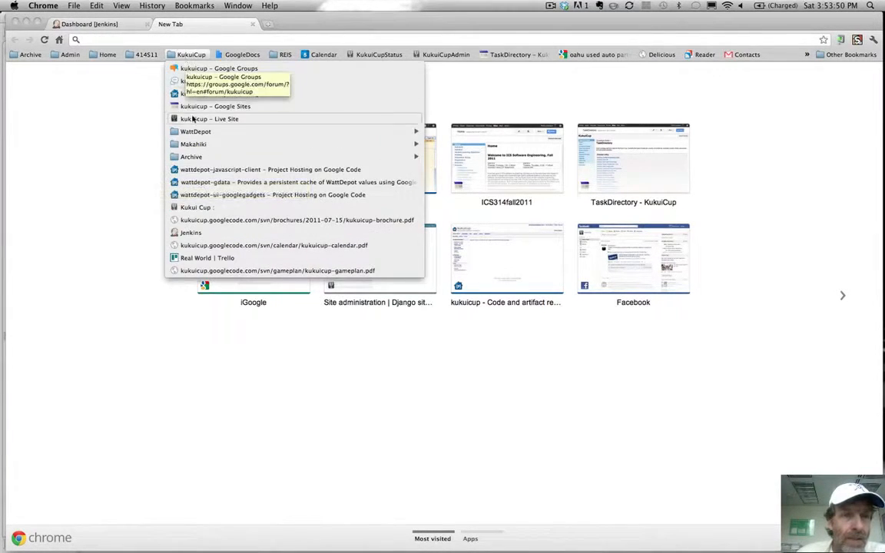
pyautogui.moveTo(198, 132)
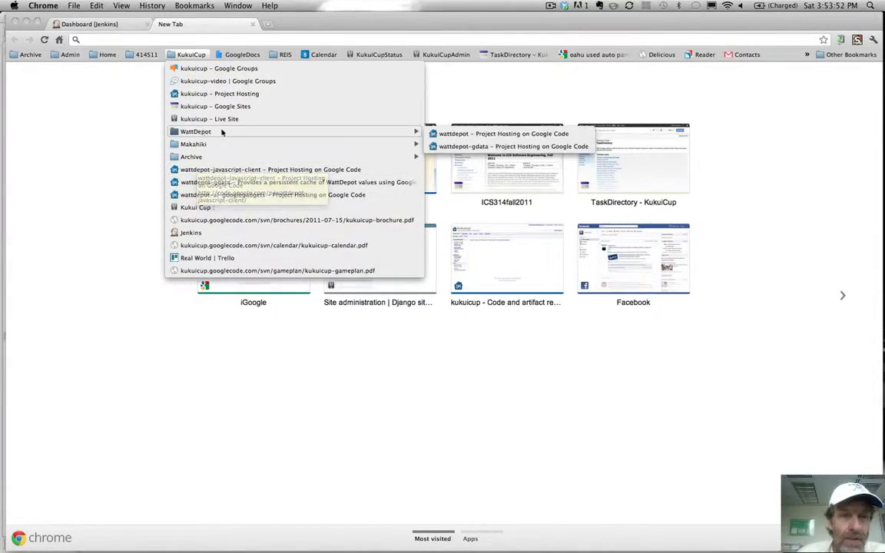
pyautogui.click(475, 136)
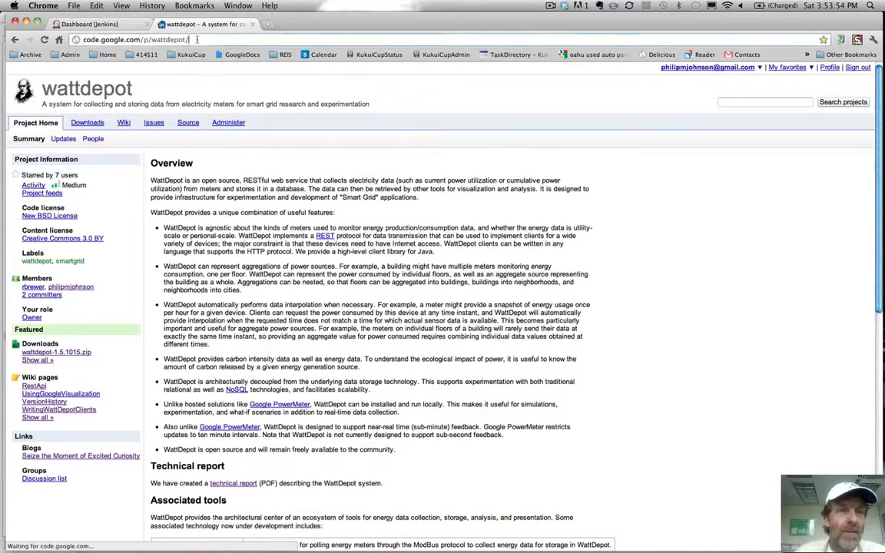
# - Change the URL to wattdepot-simpleapp, list its Source > trunk files, then return to Jenkins
pyautogui.click(197, 40)
pyautogui.press('BackSpace')
pyautogui.write('-')
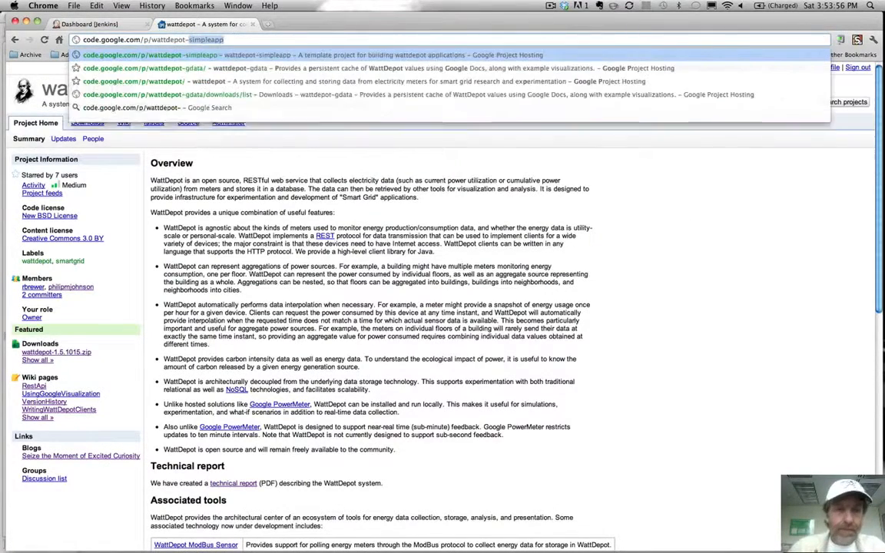
pyautogui.write('simpleapp')
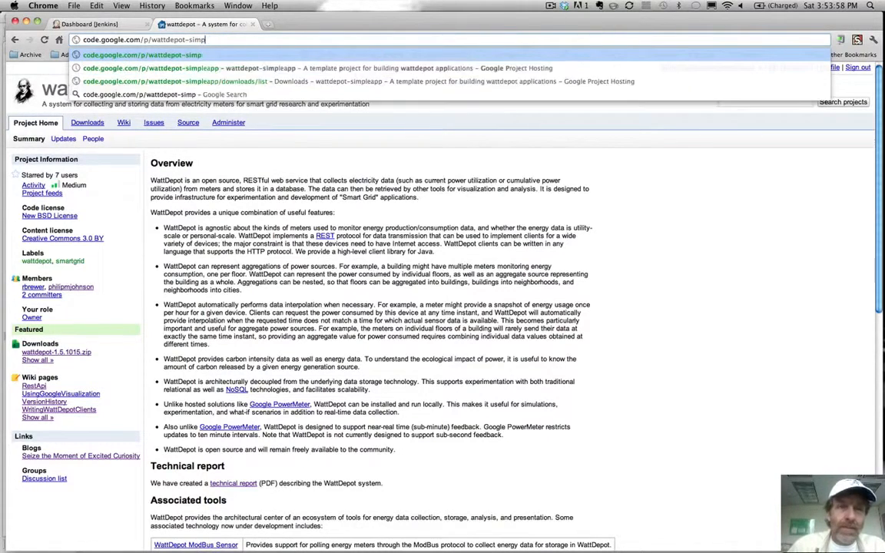
pyautogui.press('Return')
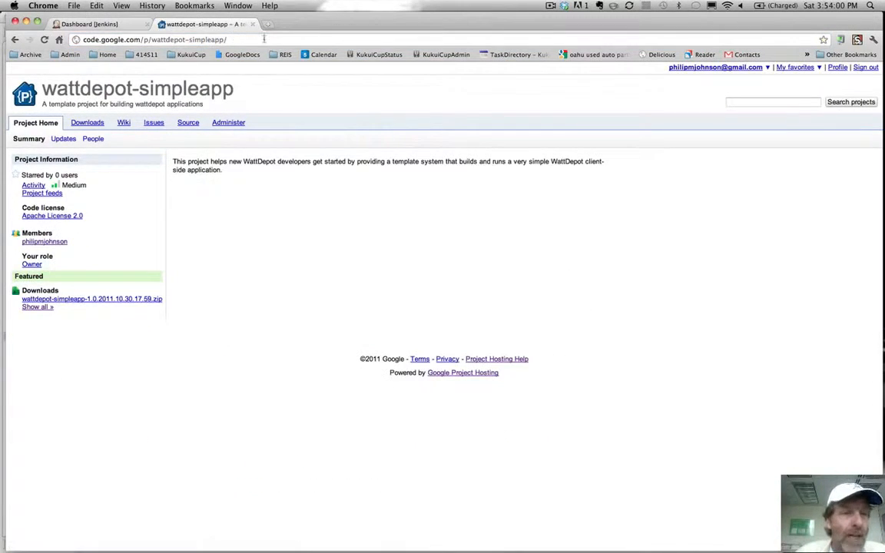
pyautogui.click(187, 124)
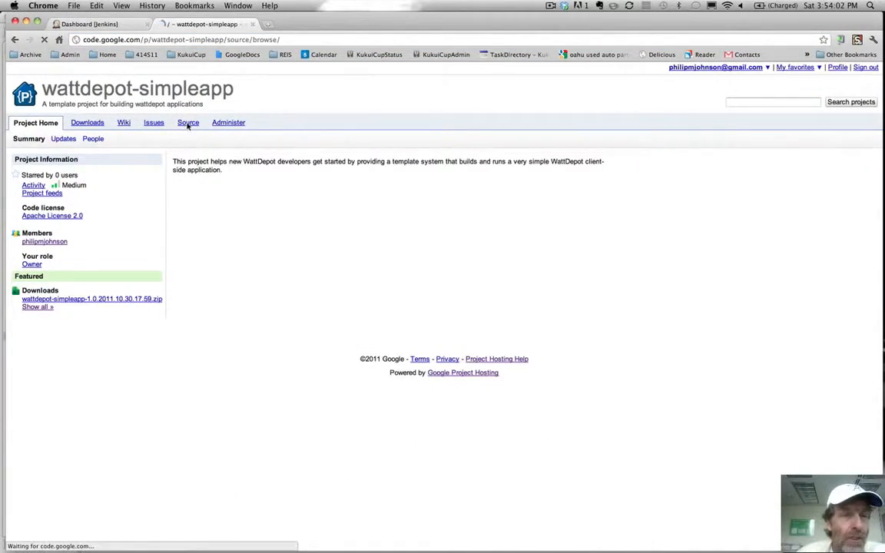
pyautogui.click(33, 207)
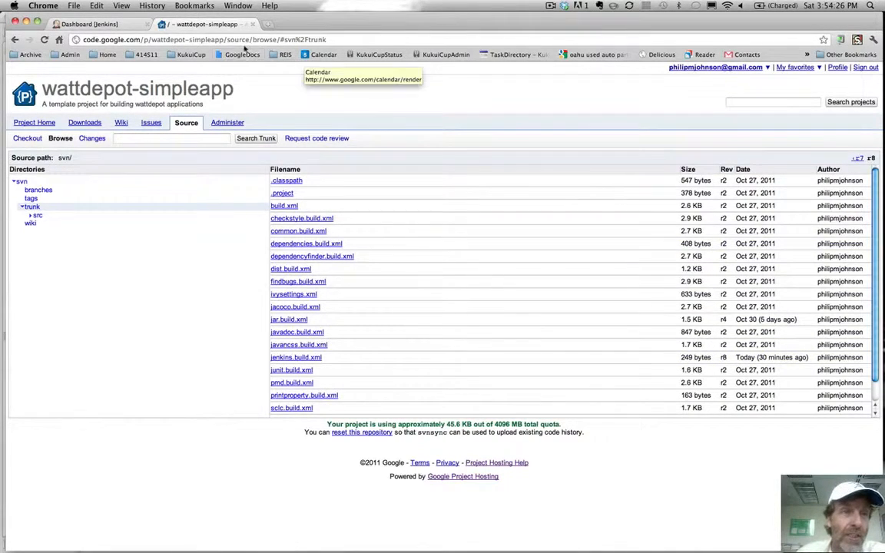
pyautogui.click(116, 24)
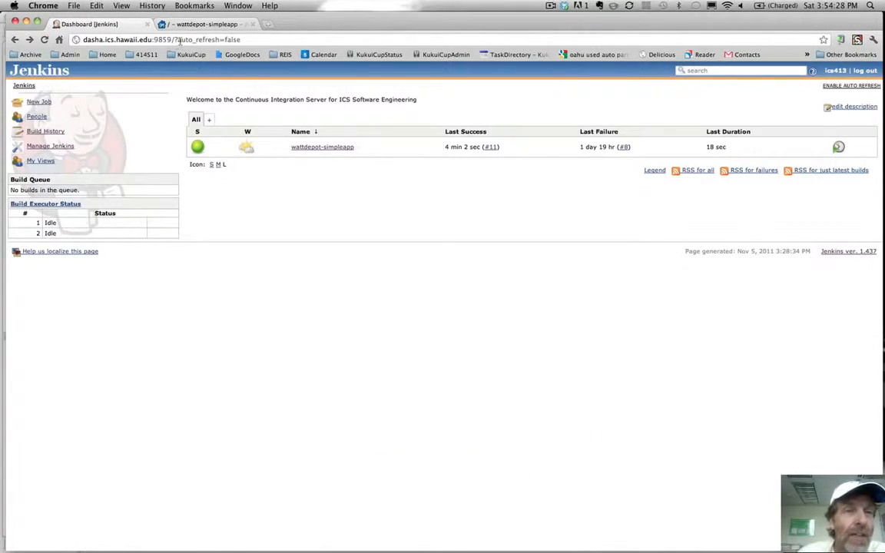
# - Reload the dashboard without ?auto_refresh=false and open the wattdepot-simpleapp job page
pyautogui.moveTo(174, 39); pyautogui.dragTo(317, 39)
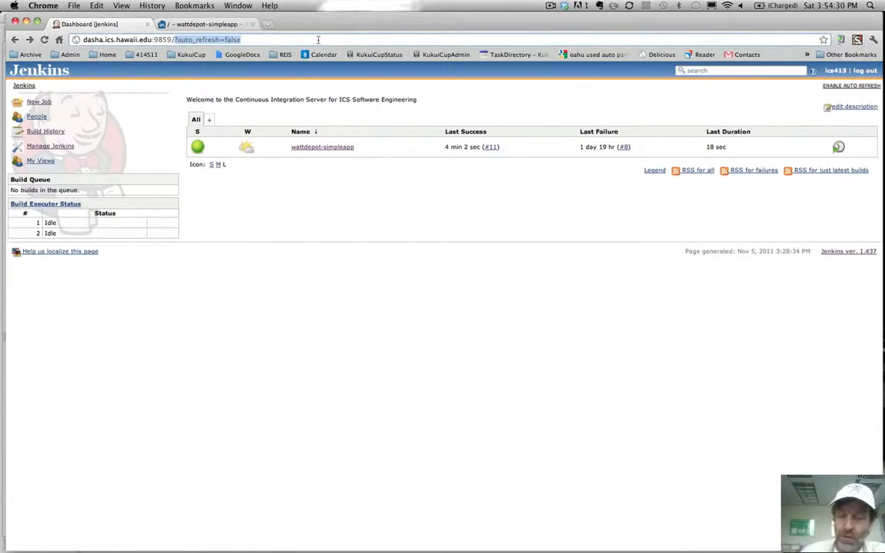
pyautogui.press('BackSpace')
pyautogui.press('Return')
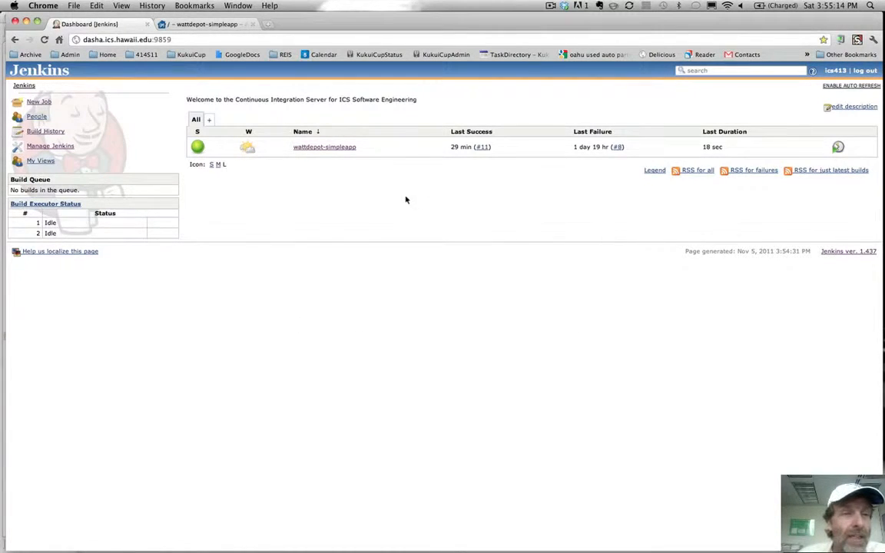
pyautogui.click(327, 149)
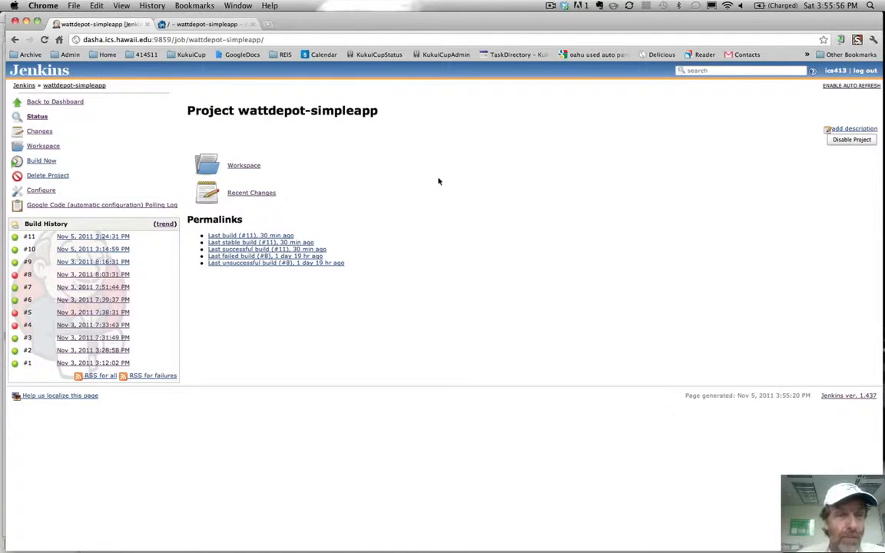
pyautogui.moveTo(875, 139)
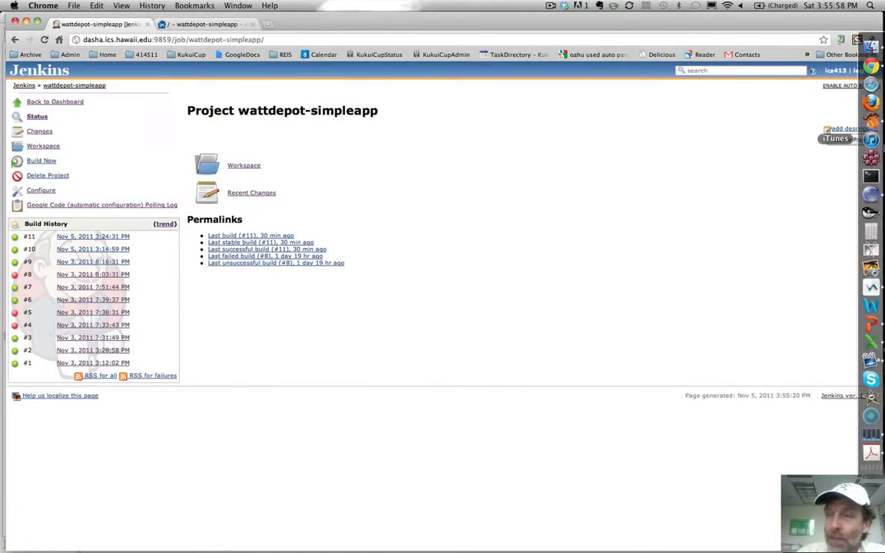
pyautogui.click(871, 193)
# - Append "Currently, do the same as verify." to the jenkins.build.xml description and save it
pyautogui.click(428, 81)
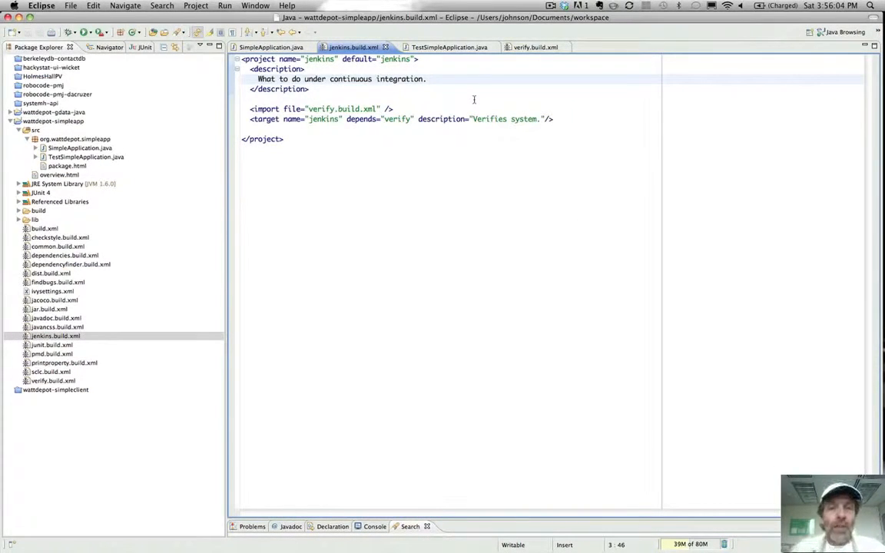
pyautogui.write('Curr')
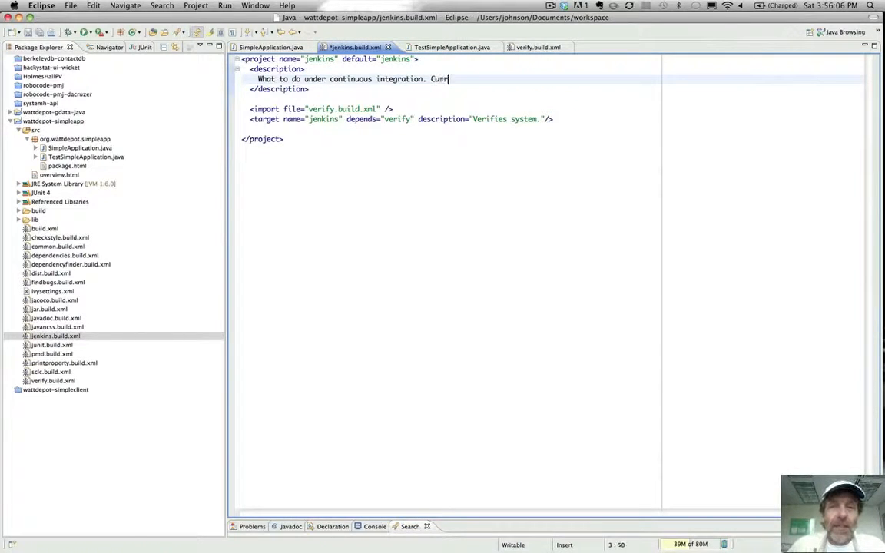
pyautogui.write('ently, do')
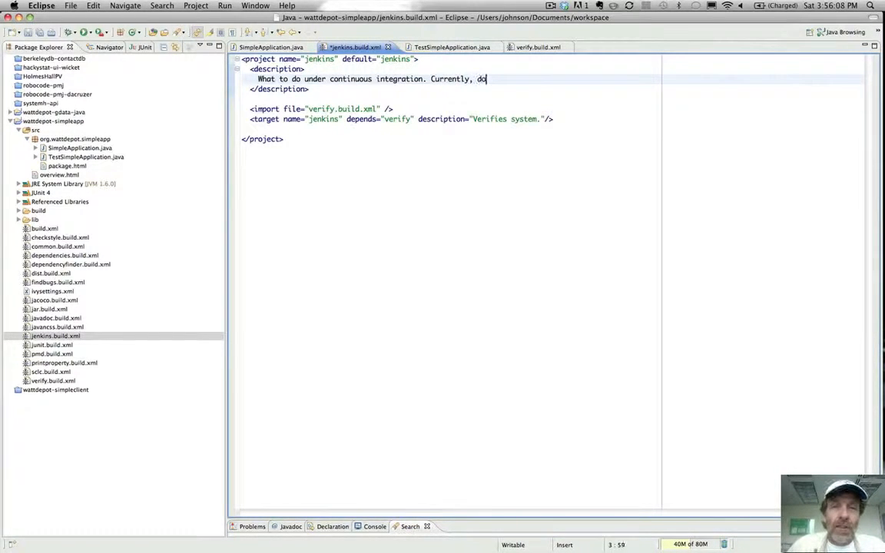
pyautogui.write(' the same as verify.')
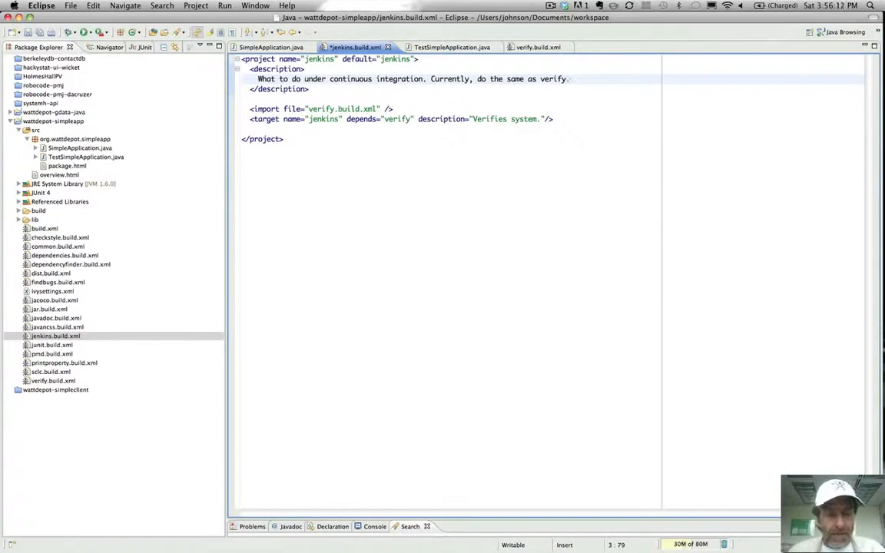
pyautogui.press('super+s')
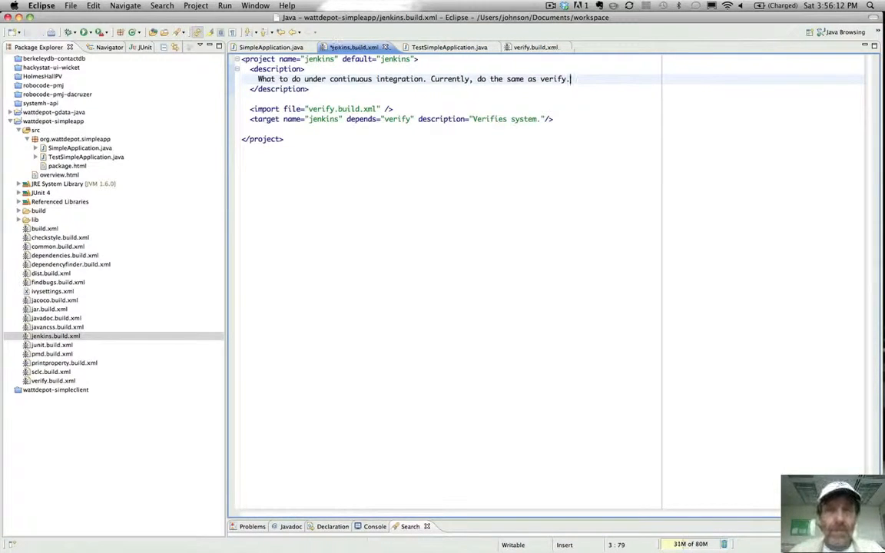
pyautogui.moveTo(870, 157)
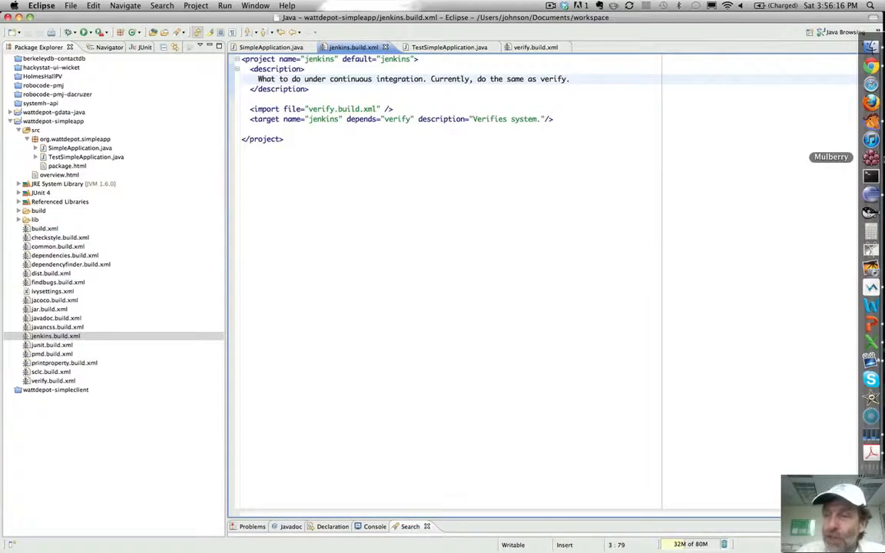
pyautogui.click(870, 258)
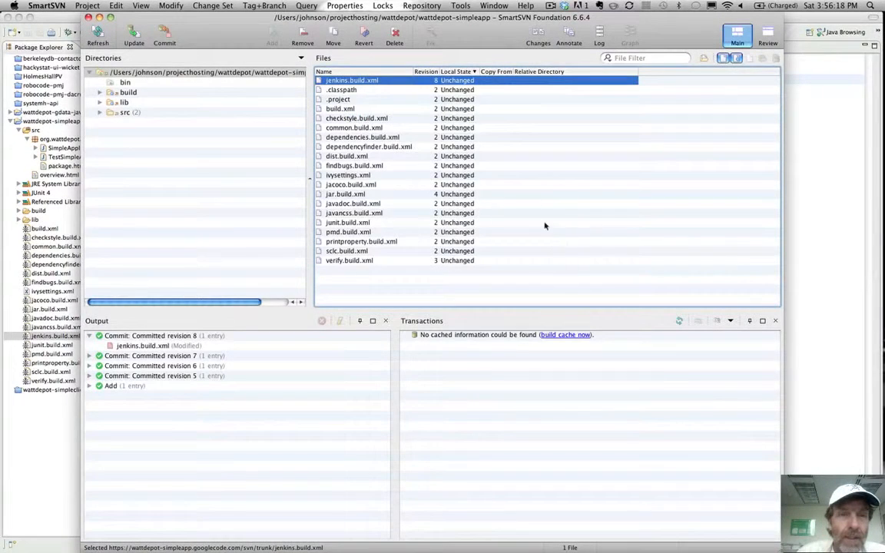
# - Commit jenkins.build.xml as revision 9 with message "Improved jenkins build file documentation."
pyautogui.click(165, 35)
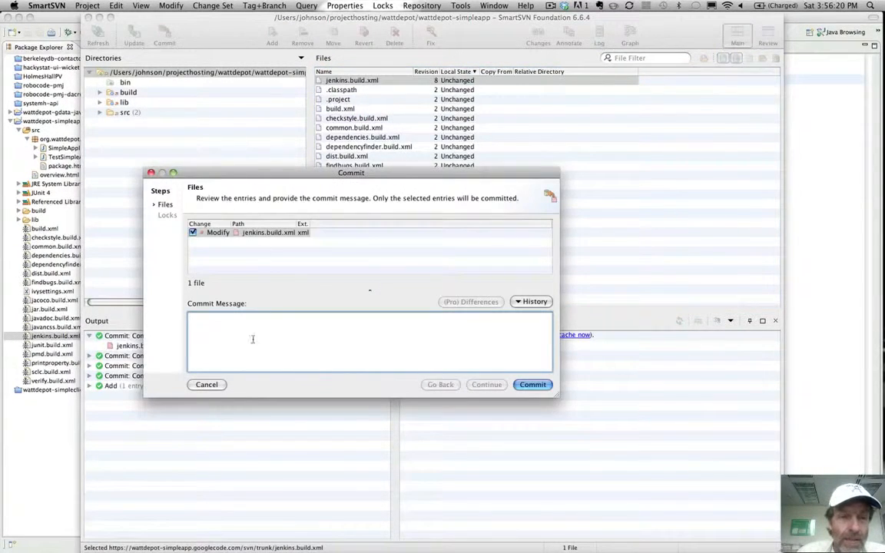
pyautogui.write('Impo')
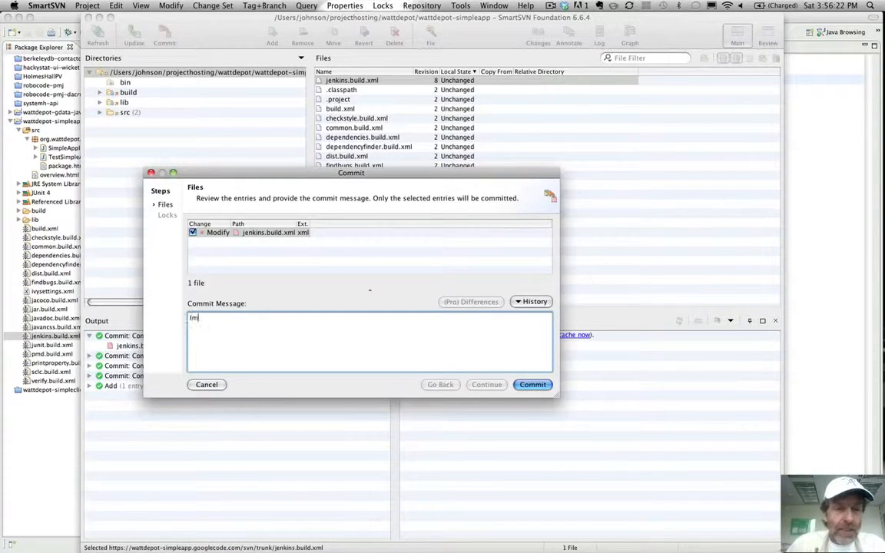
pyautogui.press('BackSpace')
pyautogui.press('BackSpace')
pyautogui.press('BackSpace')
pyautogui.write('e')
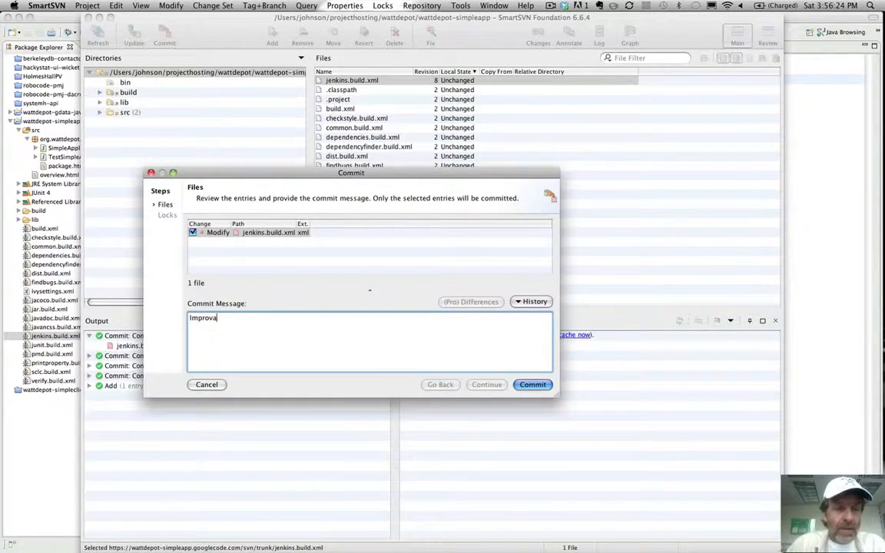
pyautogui.write('d jenk')
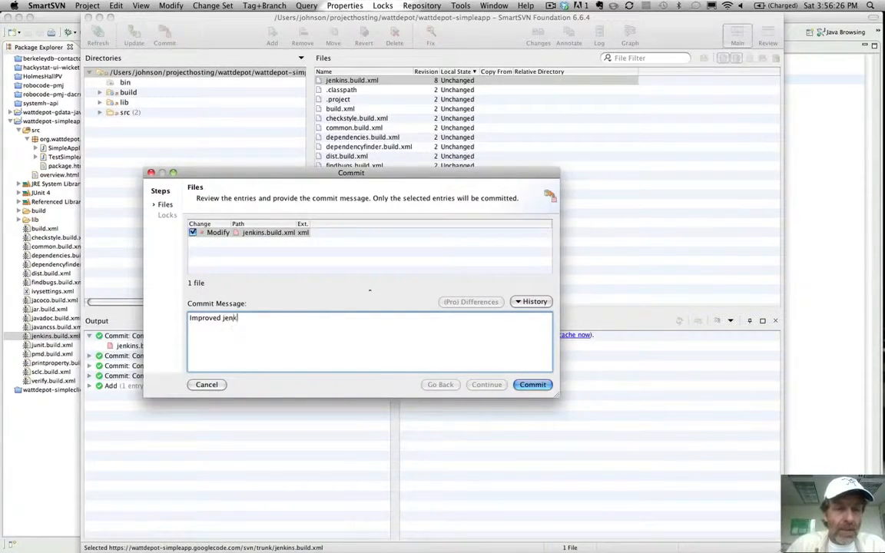
pyautogui.write('ins build file ')
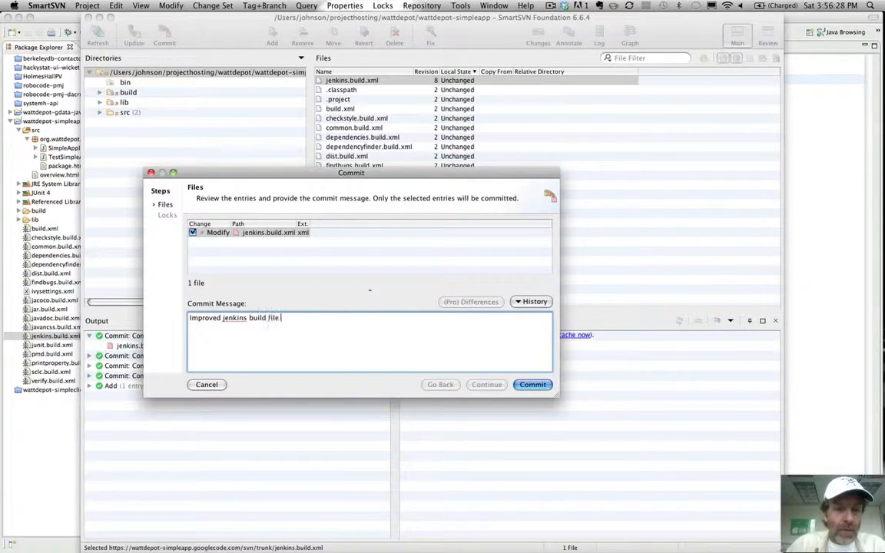
pyautogui.write('documentation.')
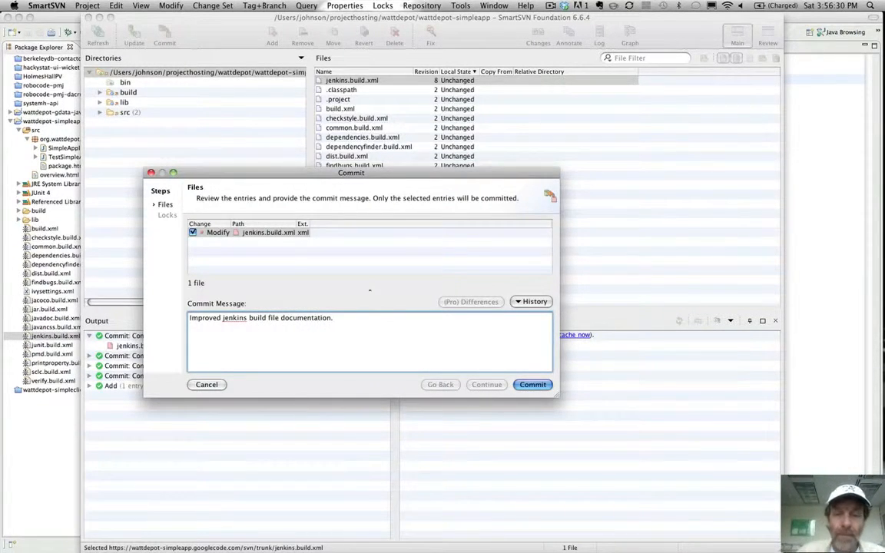
pyautogui.click(532, 384)
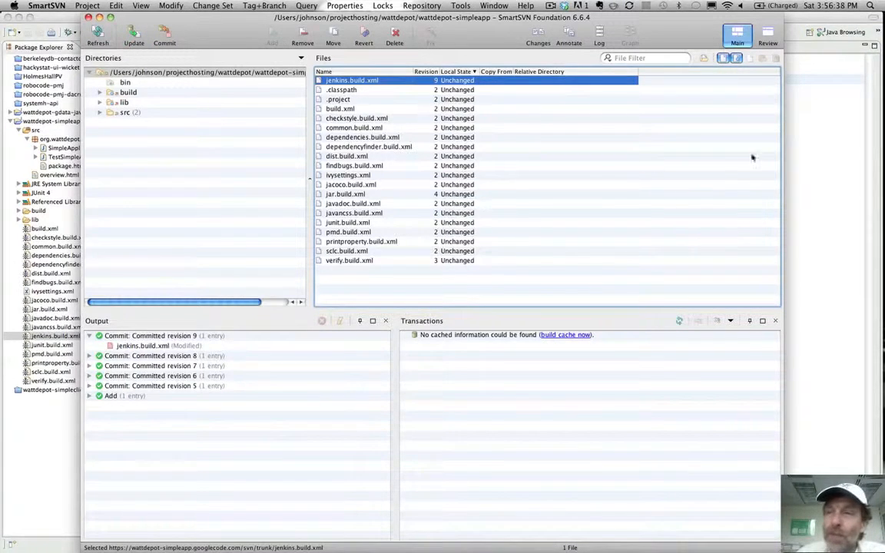
pyautogui.click(872, 66)
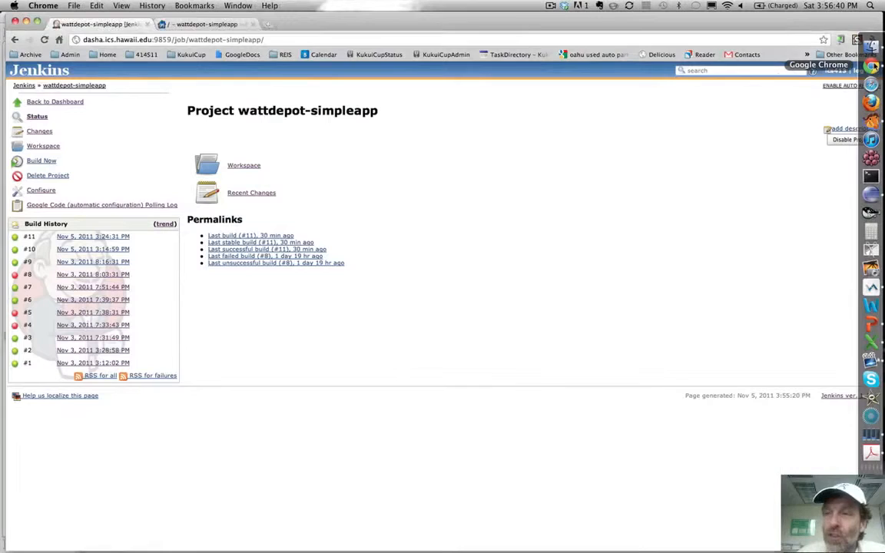
# - Enable auto refresh, wait on the dashboard for build #12, then open wattdepot-simpleapp's project page
pyautogui.click(853, 86)
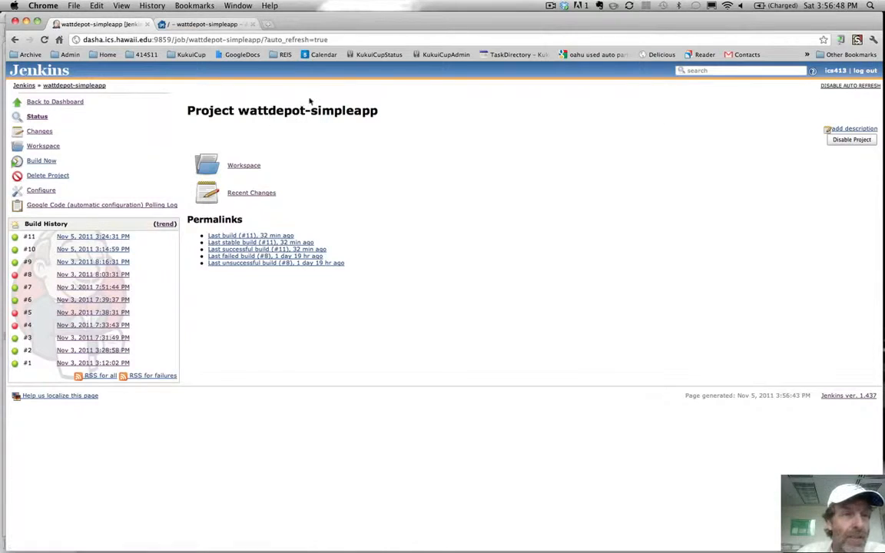
pyautogui.click(25, 85)
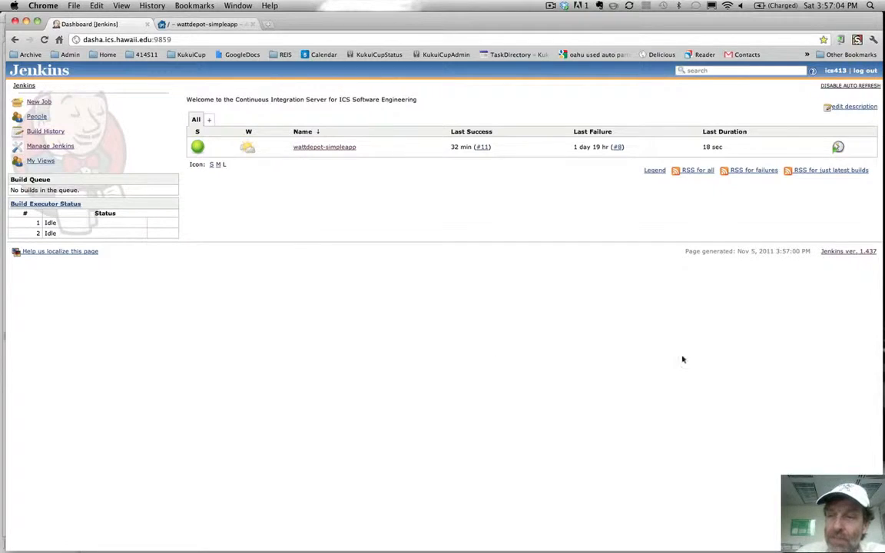
pyautogui.moveTo(777, 251); pyautogui.dragTo(811, 252)
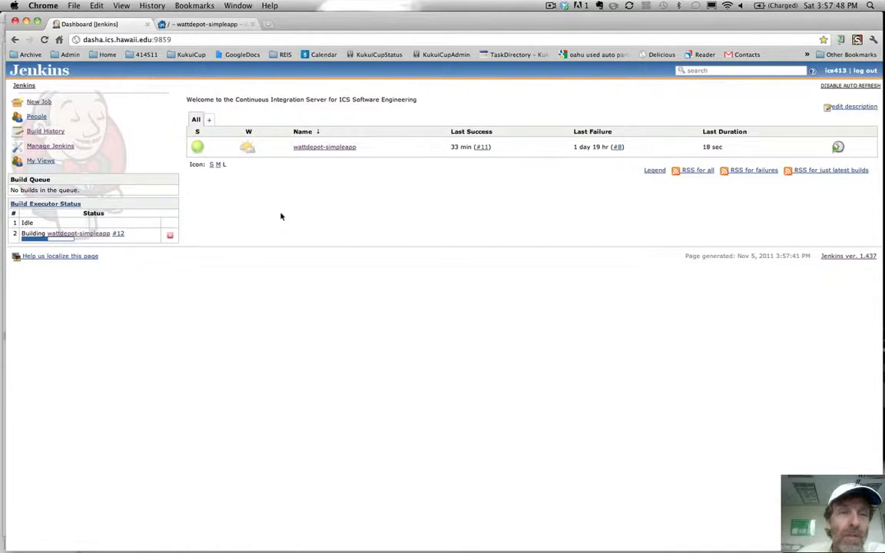
pyautogui.click(229, 26)
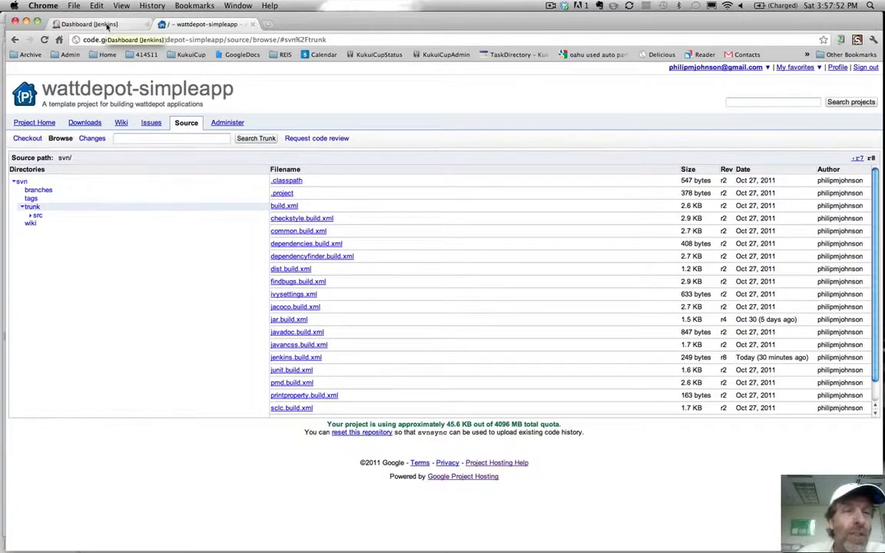
pyautogui.click(108, 25)
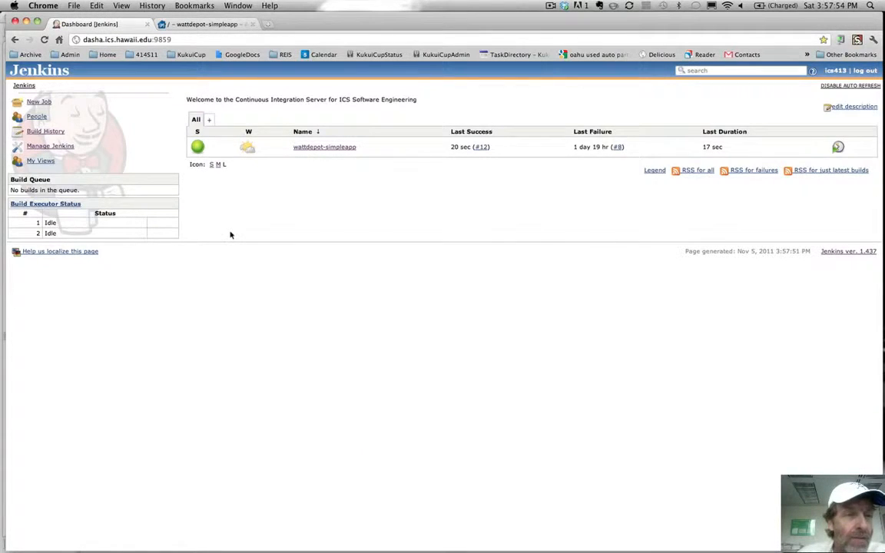
pyautogui.click(328, 148)
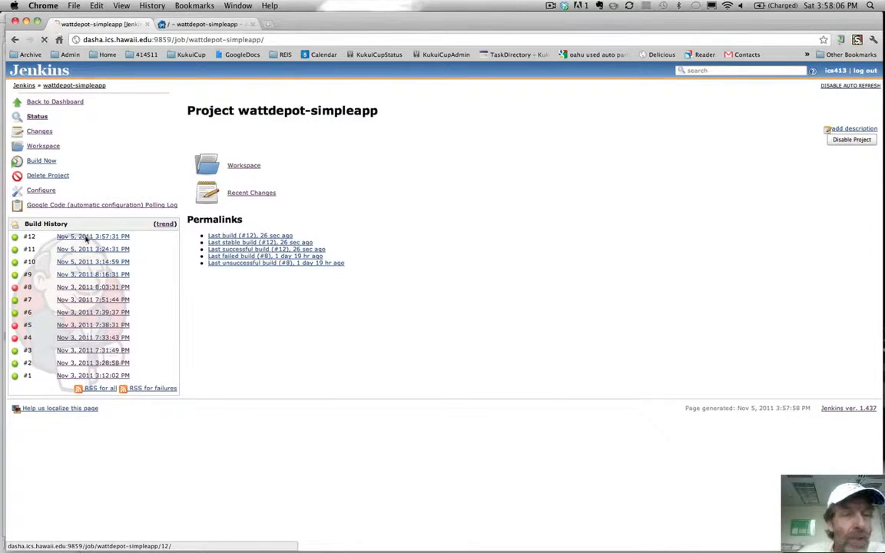
# - Open build #12, disable auto refresh, and view the revision 9 diff of jenkins.build.xml
pyautogui.click(87, 239)
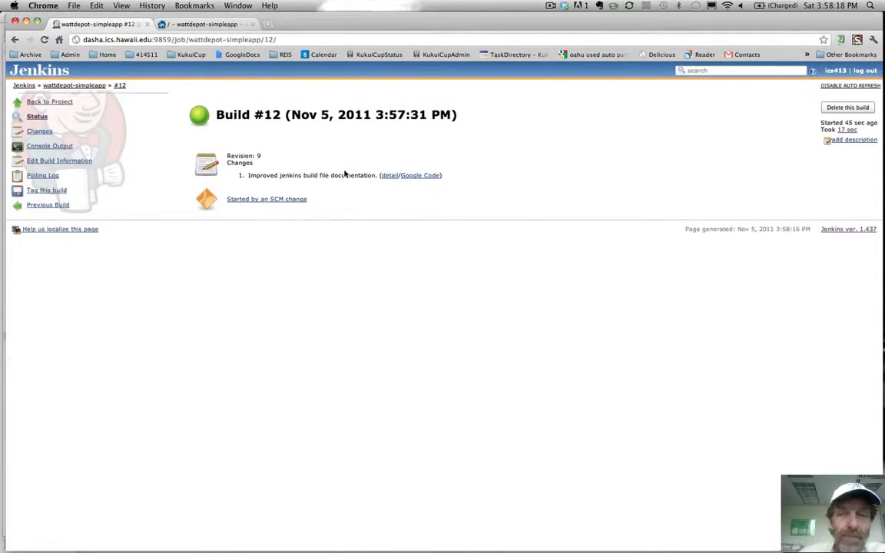
pyautogui.click(850, 85)
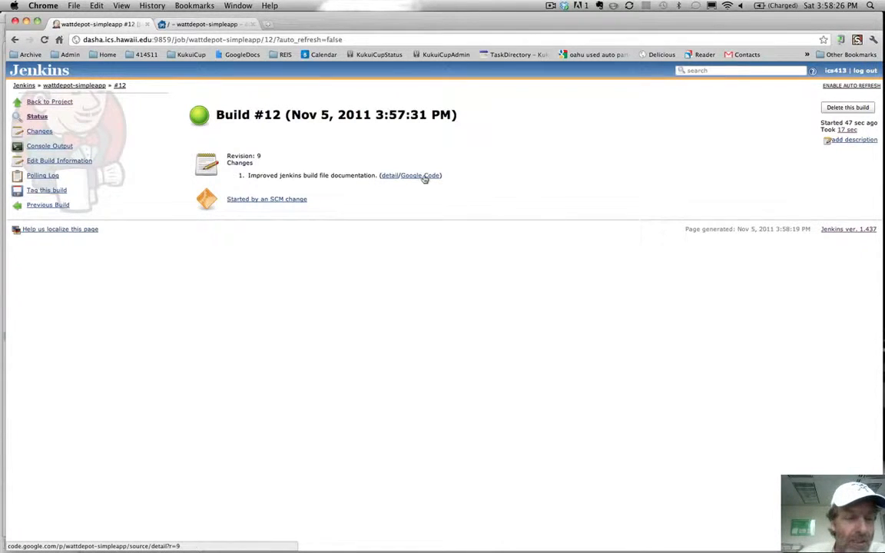
pyautogui.click(389, 177)
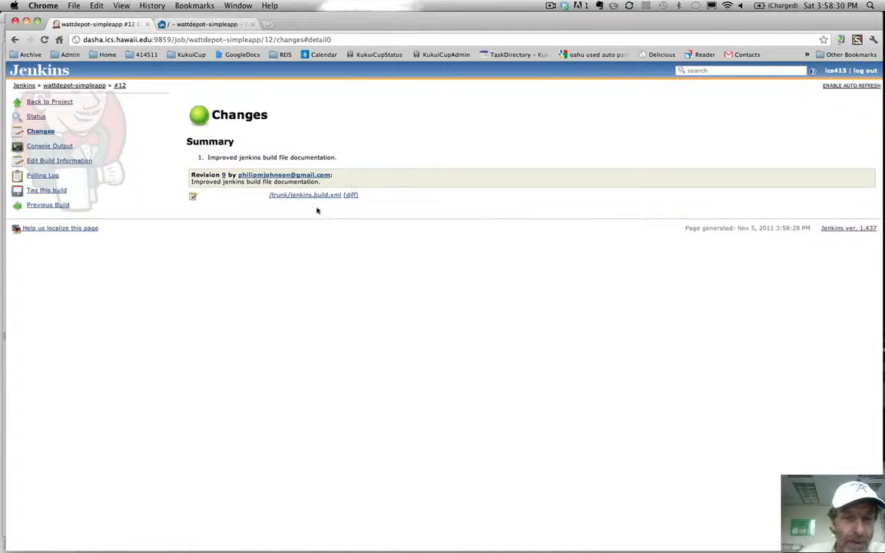
pyautogui.click(349, 196)
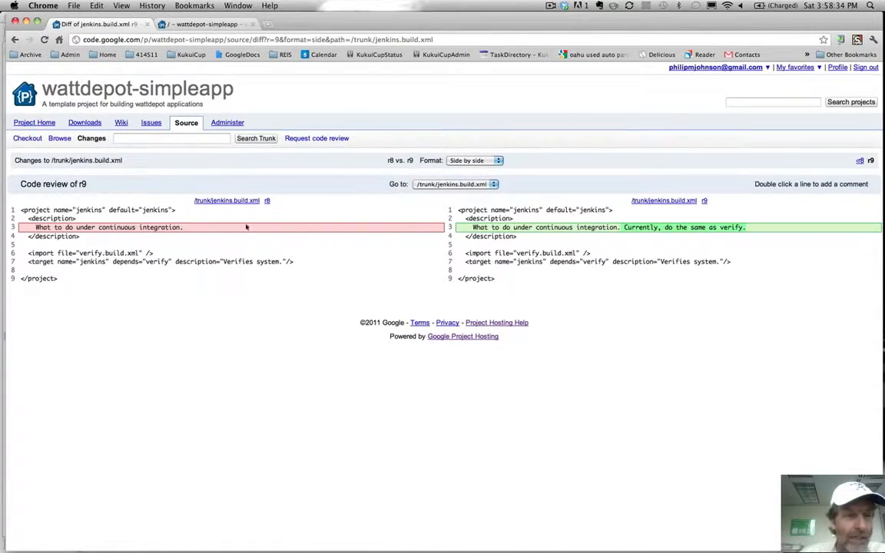
pyautogui.click(14, 40)
pyautogui.click(13, 40)
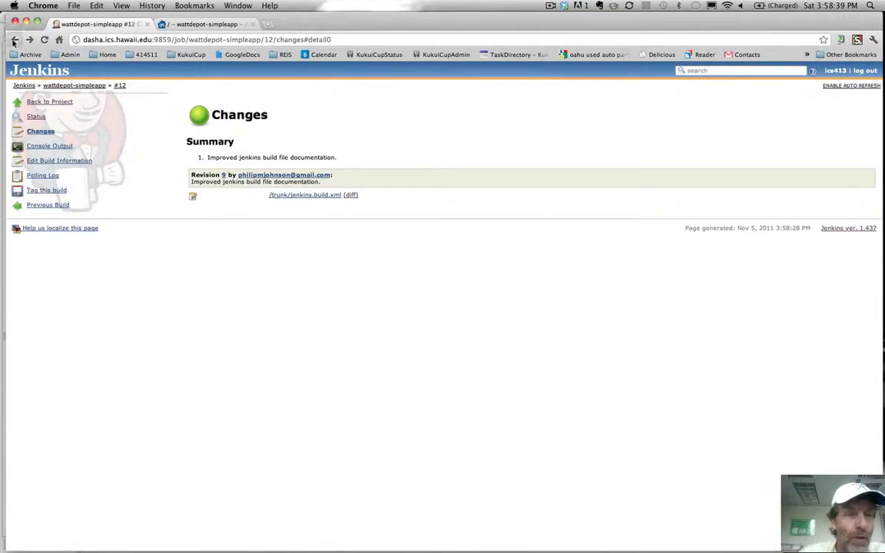
# - Read build #12's console log, highlighting the ant -file jenkins.build.xml command and jenkins target
pyautogui.click(70, 146)
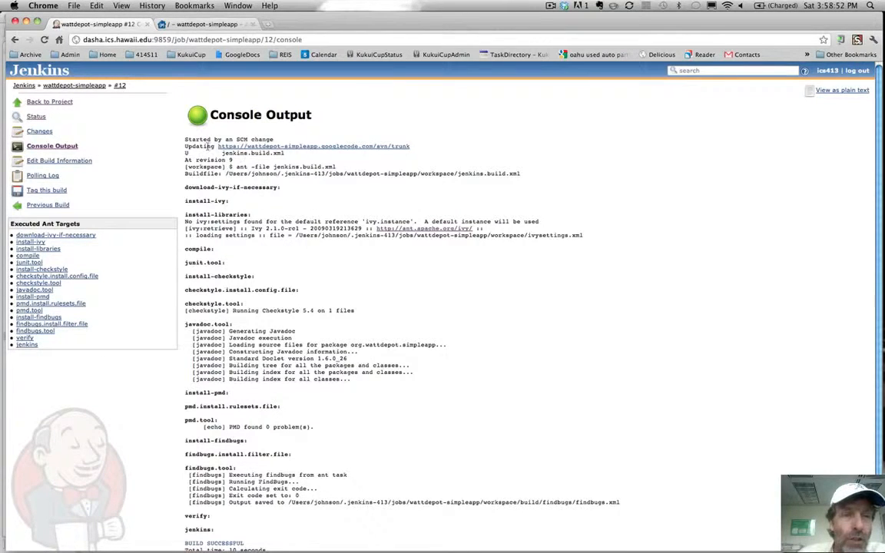
pyautogui.moveTo(183, 139); pyautogui.dragTo(274, 140)
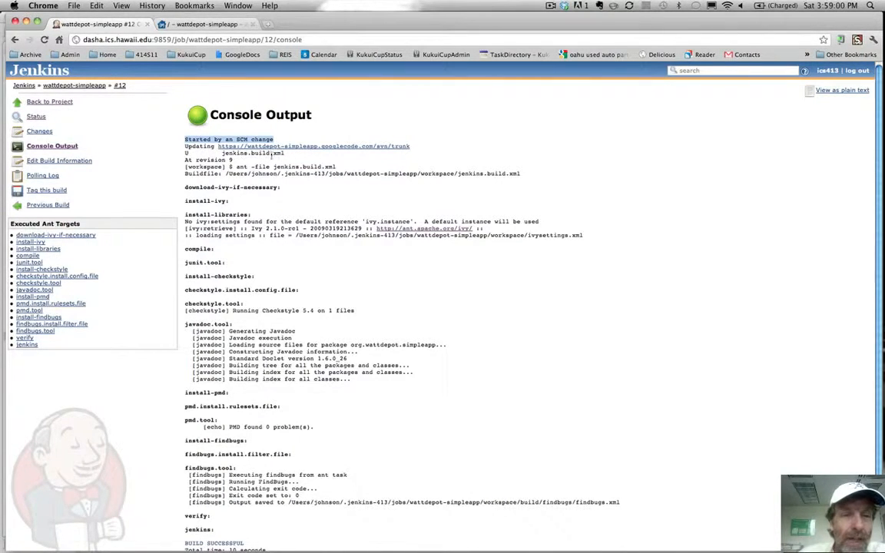
pyautogui.scroll(-2, 283, 153)
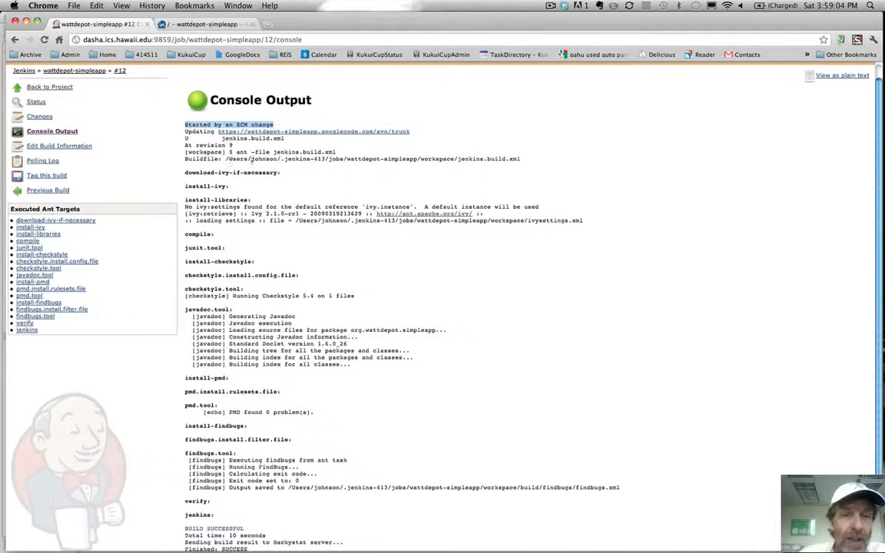
pyautogui.moveTo(237, 152); pyautogui.dragTo(343, 153)
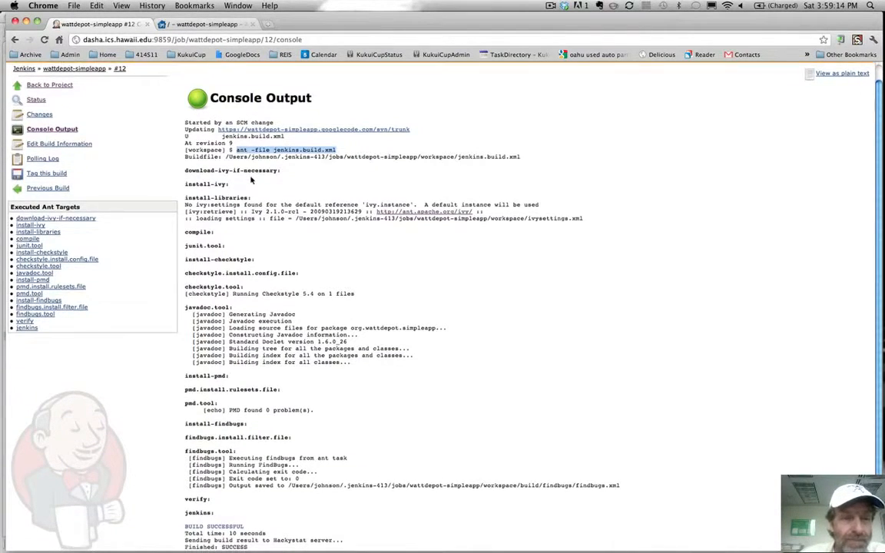
pyautogui.scroll(-1, 254, 182)
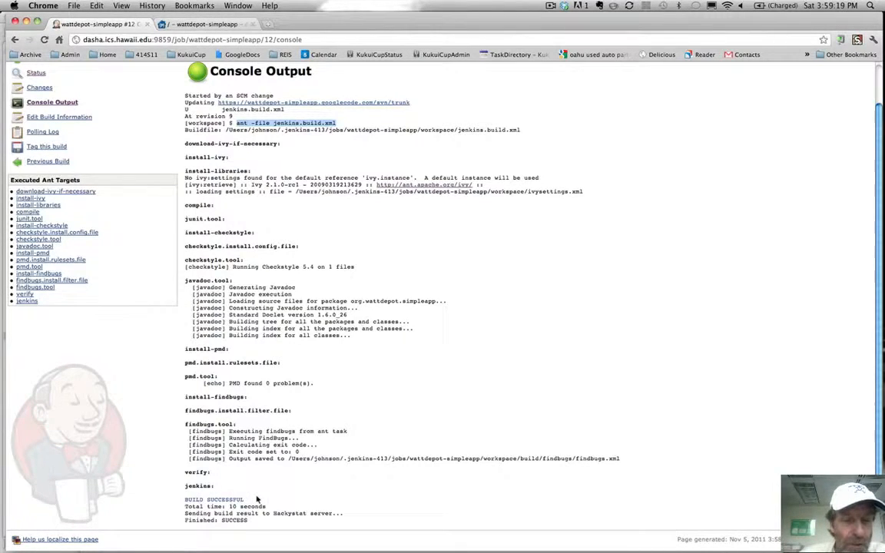
pyautogui.doubleClick(203, 487)
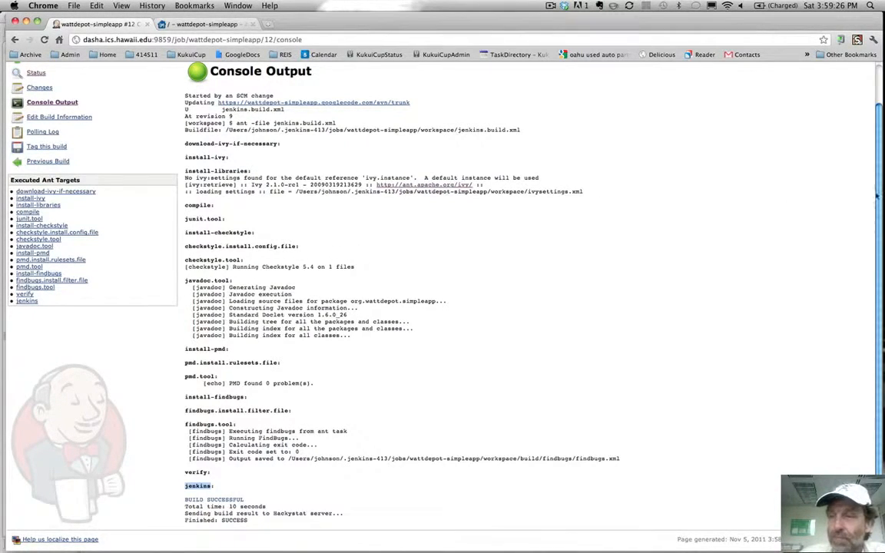
pyautogui.scroll(2, 790, 177)
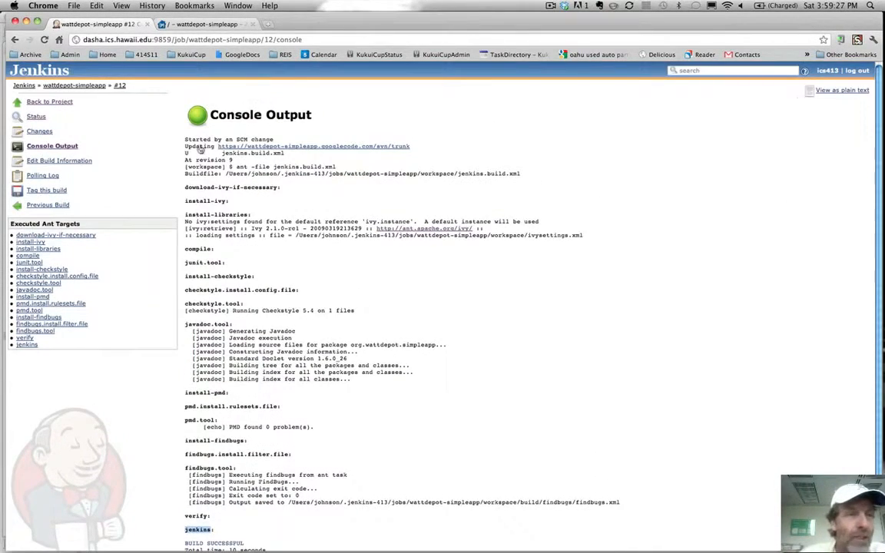
pyautogui.click(63, 84)
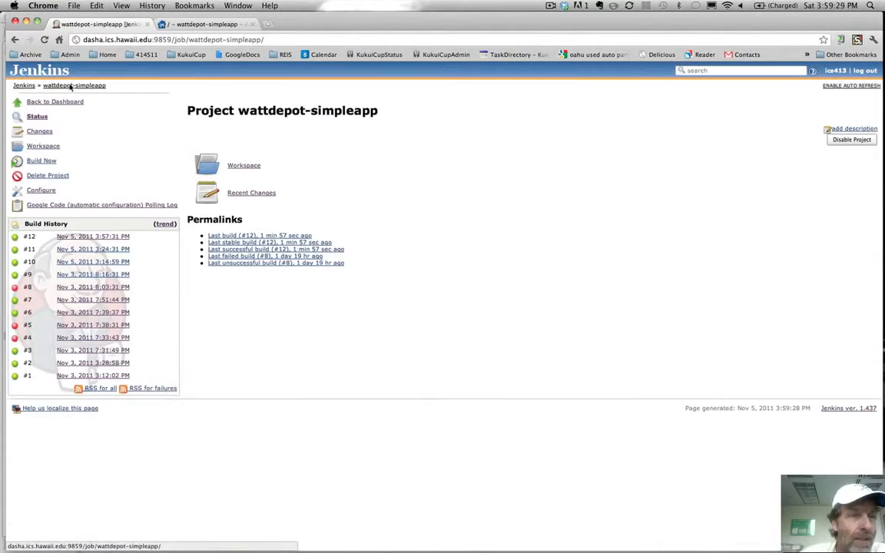
# - Start build #13 of wattdepot-simpleapp manually and open its console output
pyautogui.click(37, 162)
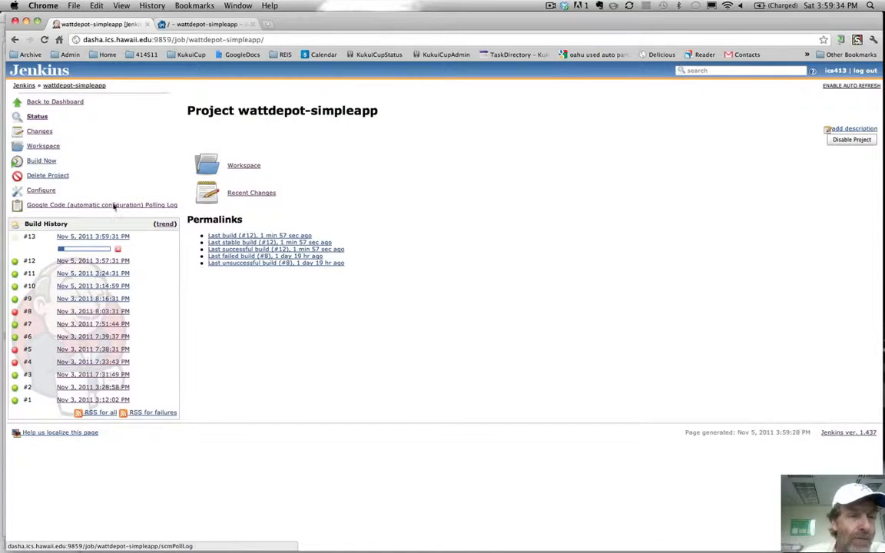
pyautogui.click(80, 236)
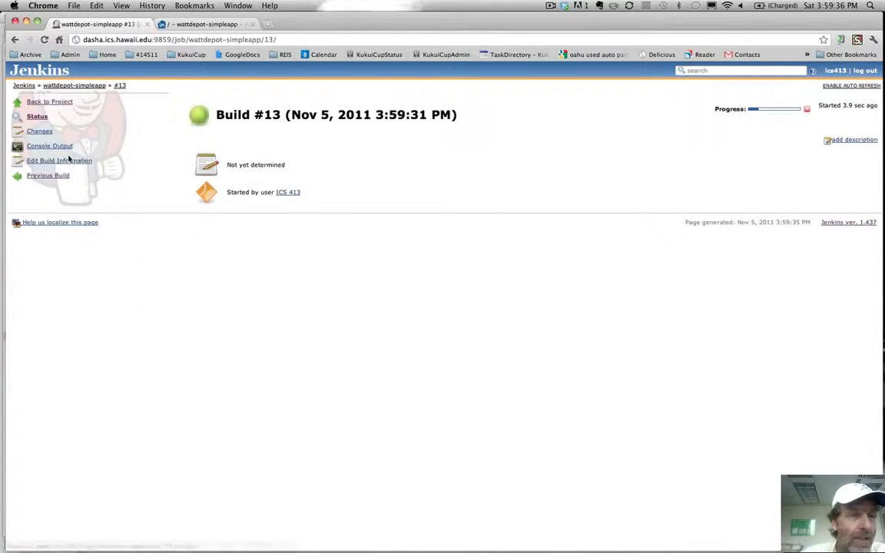
pyautogui.click(50, 146)
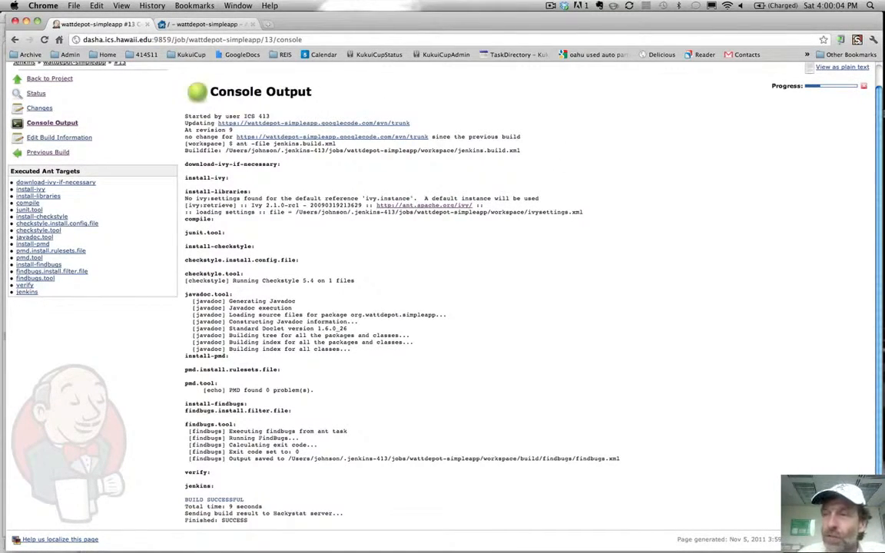
# - Delete the semicolon after url) on line 32 of SimpleApplication.java and save it
pyautogui.moveTo(870, 194)
pyautogui.click(871, 194)
pyautogui.doubleClick(80, 148)
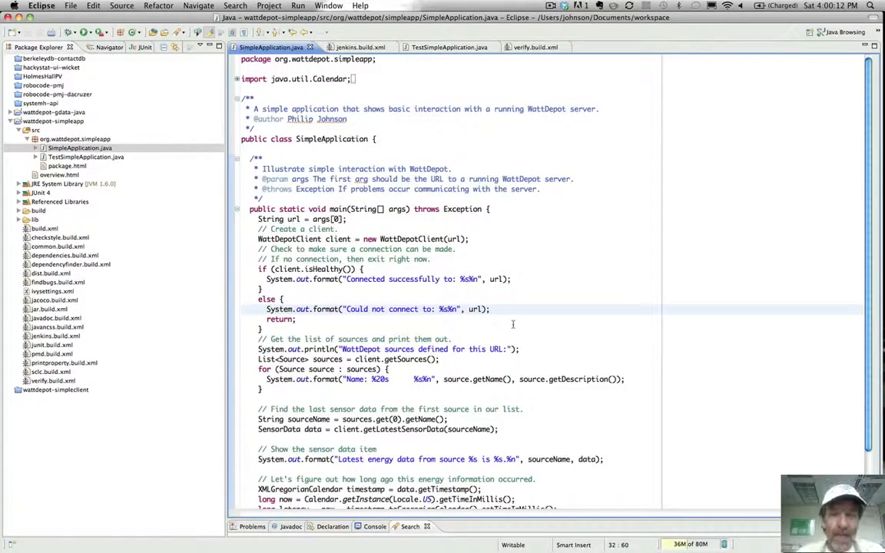
pyautogui.press('BackSpace')
pyautogui.press('super+s')
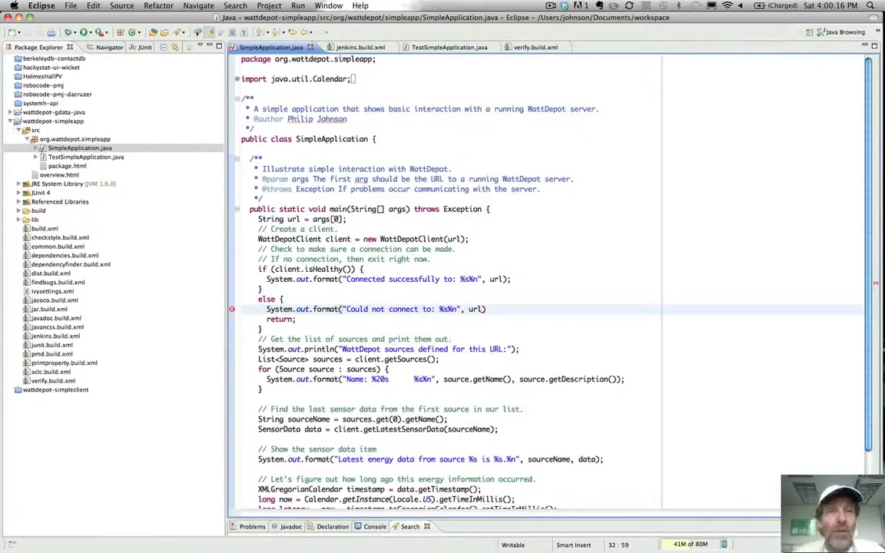
pyautogui.moveTo(883, 121)
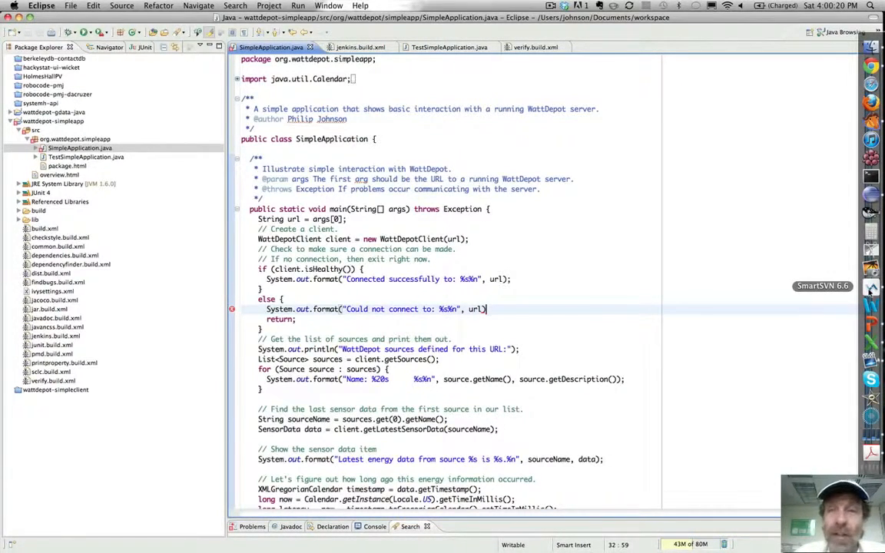
pyautogui.click(870, 289)
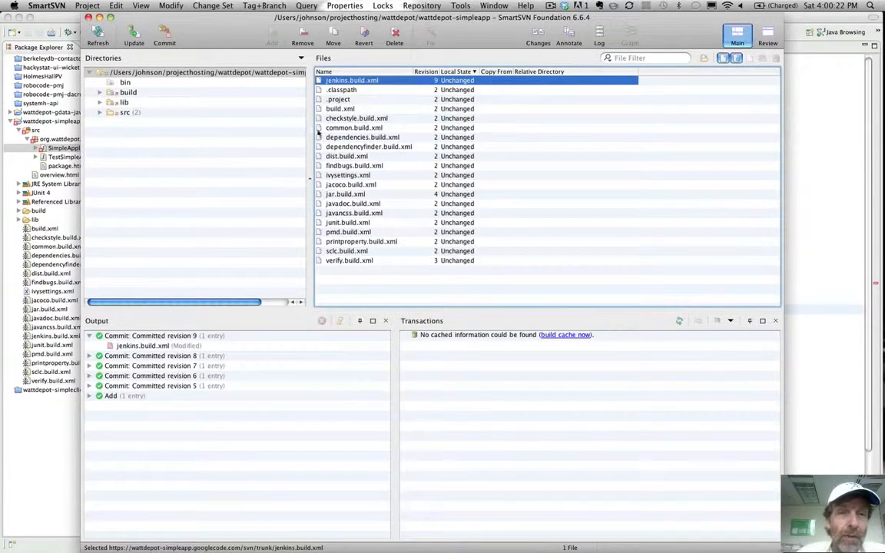
# - Attempt a commit twice, dismissing the nothing-to-commit notice each time
pyautogui.click(163, 35)
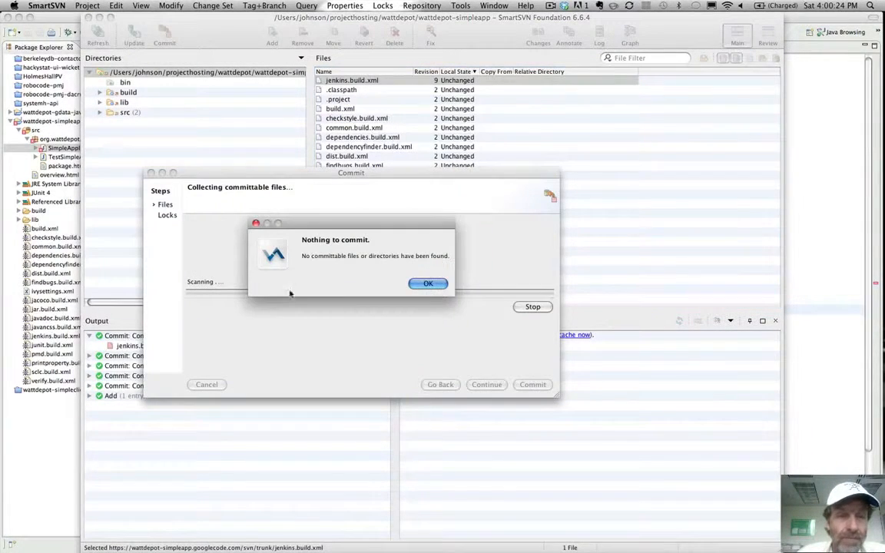
pyautogui.click(428, 283)
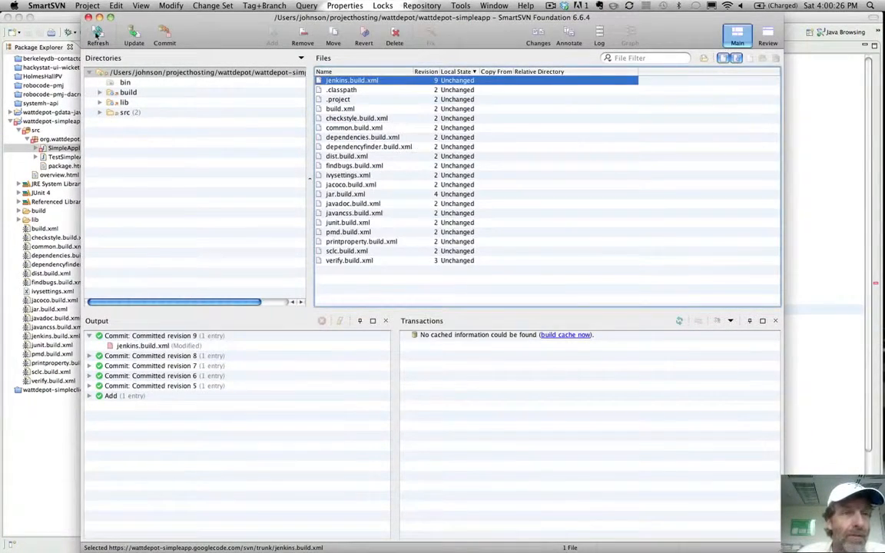
pyautogui.click(163, 36)
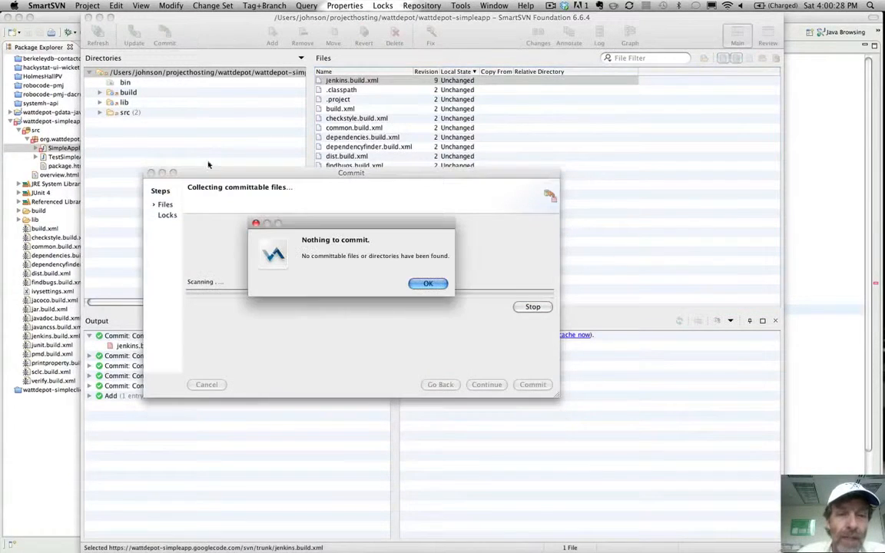
pyautogui.click(427, 284)
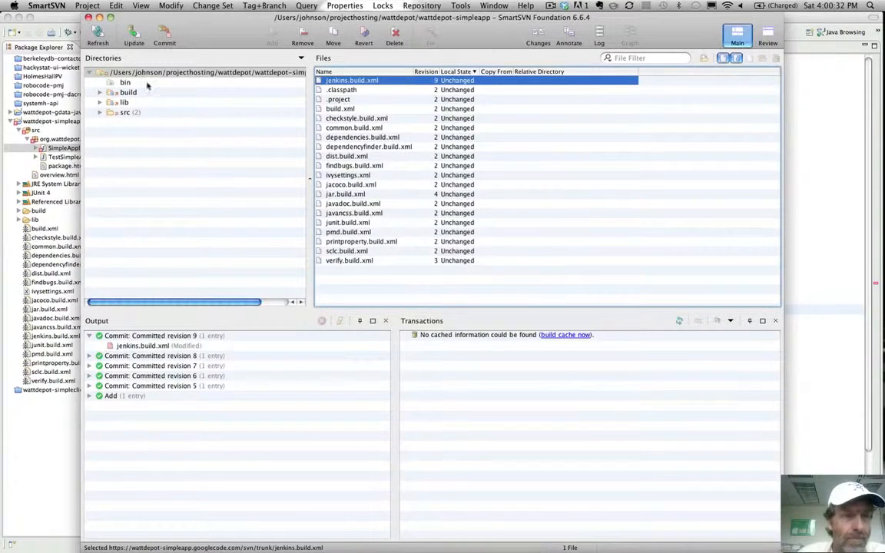
# - Select the src directory and recheck the edited SimpleApplication.java in Eclipse
pyautogui.click(124, 113)
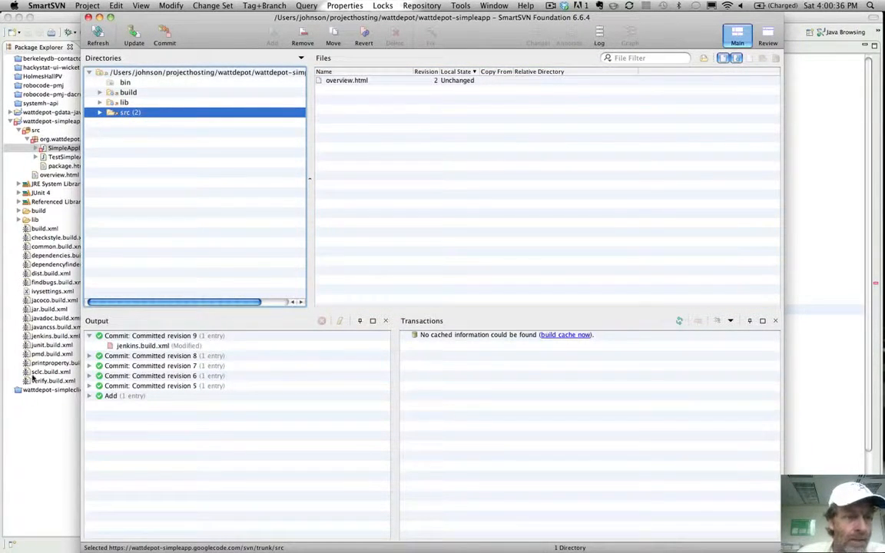
pyautogui.click(39, 438)
pyautogui.click(378, 370)
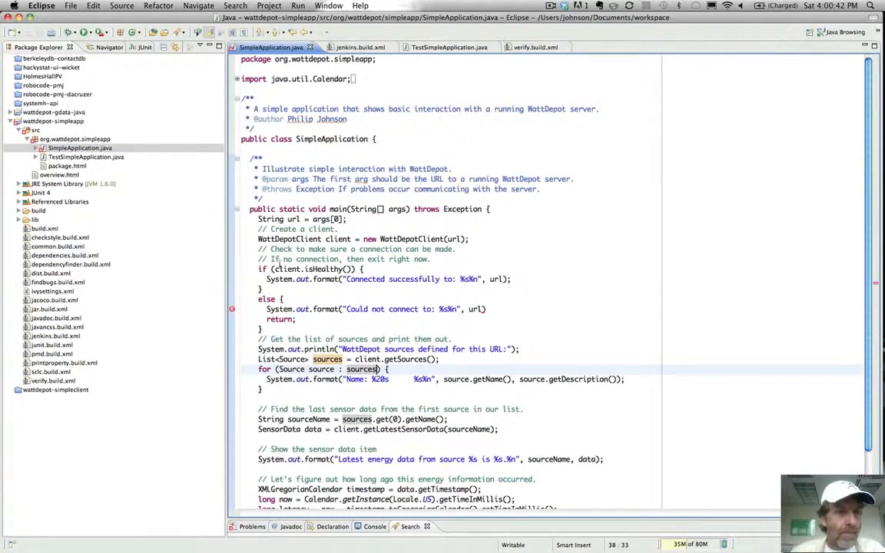
# - Commit the src changes with message 'Test commit with boroken system. Don't do this at home!'
pyautogui.moveTo(872, 177)
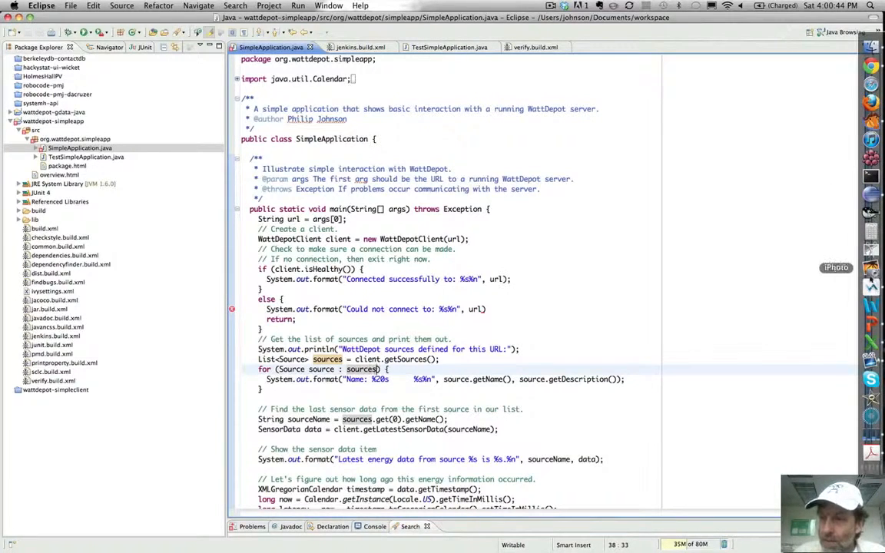
pyautogui.click(872, 259)
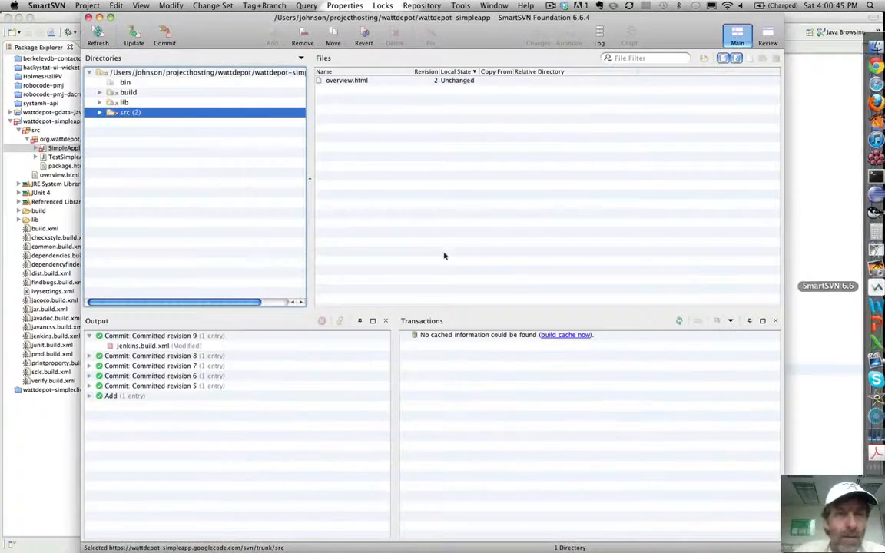
pyautogui.click(166, 34)
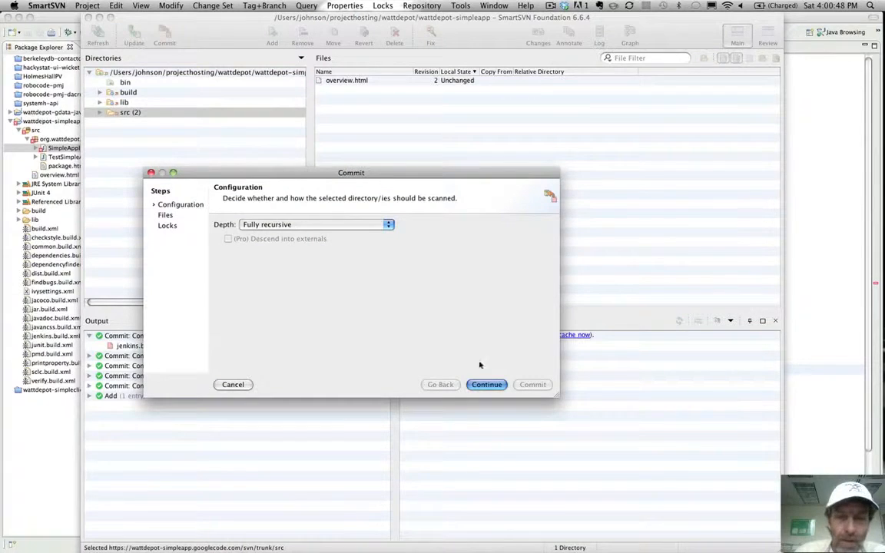
pyautogui.press('Return')
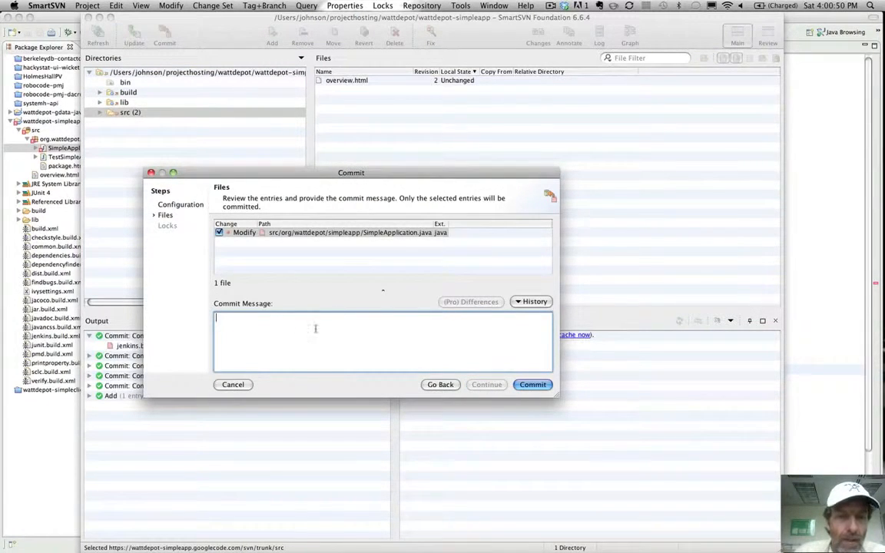
pyautogui.write('Test commit with boroken system.')
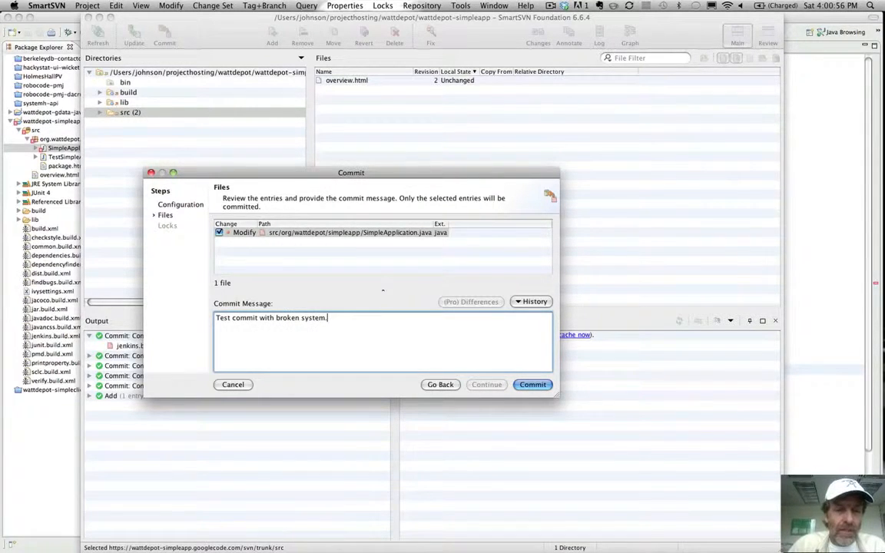
pyautogui.write(" Don't do th")
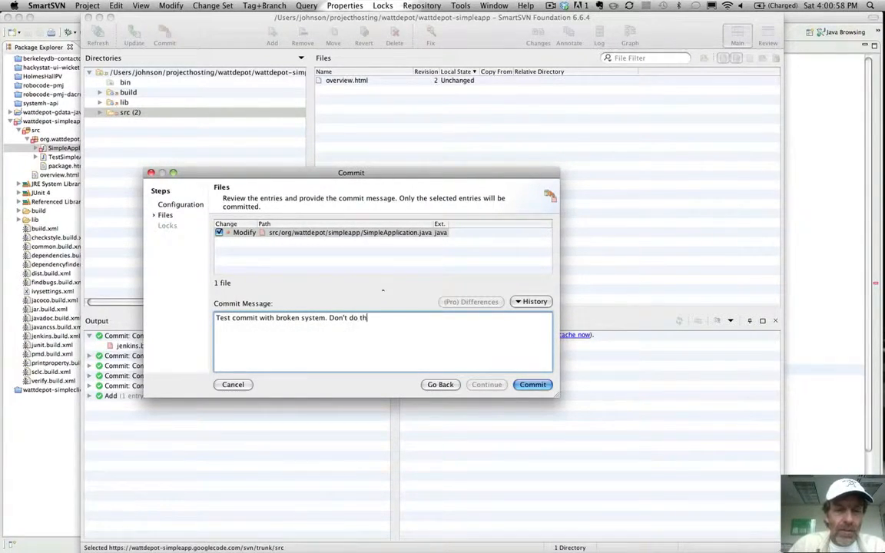
pyautogui.write('is at home!')
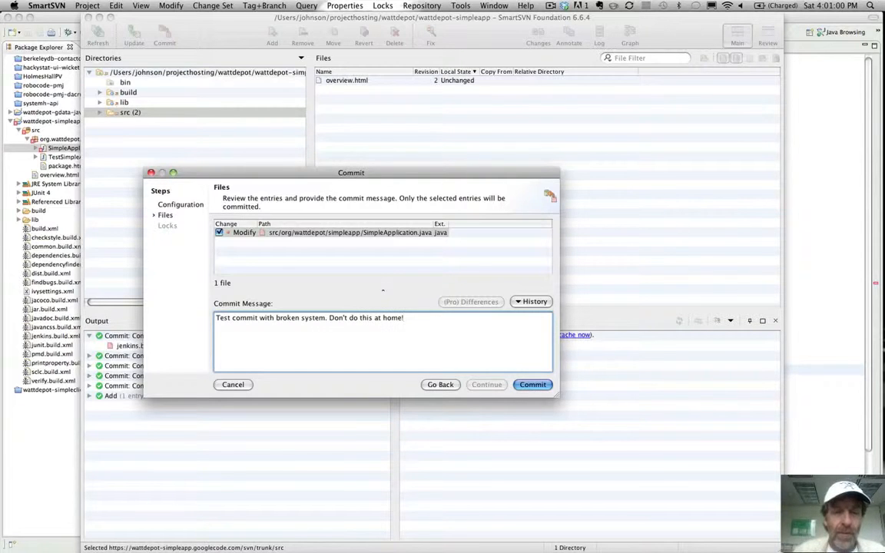
pyautogui.click(546, 387)
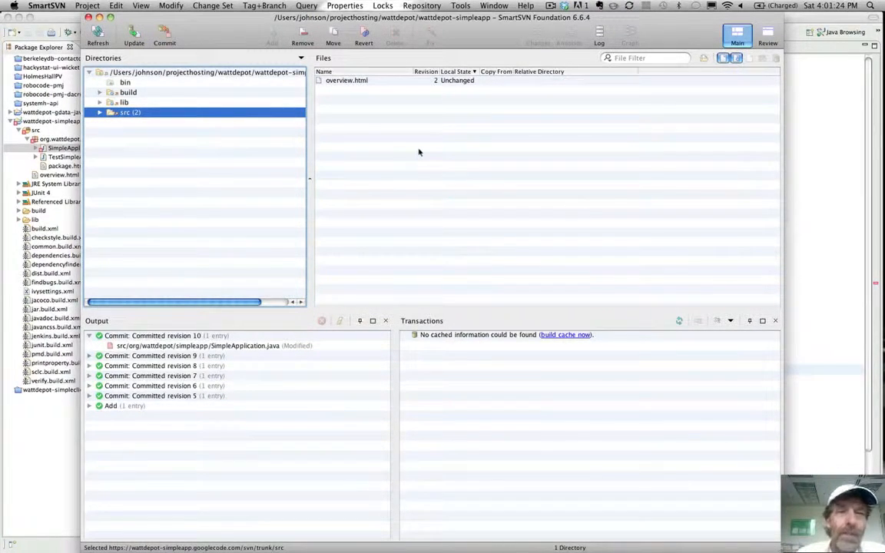
pyautogui.moveTo(881, 123)
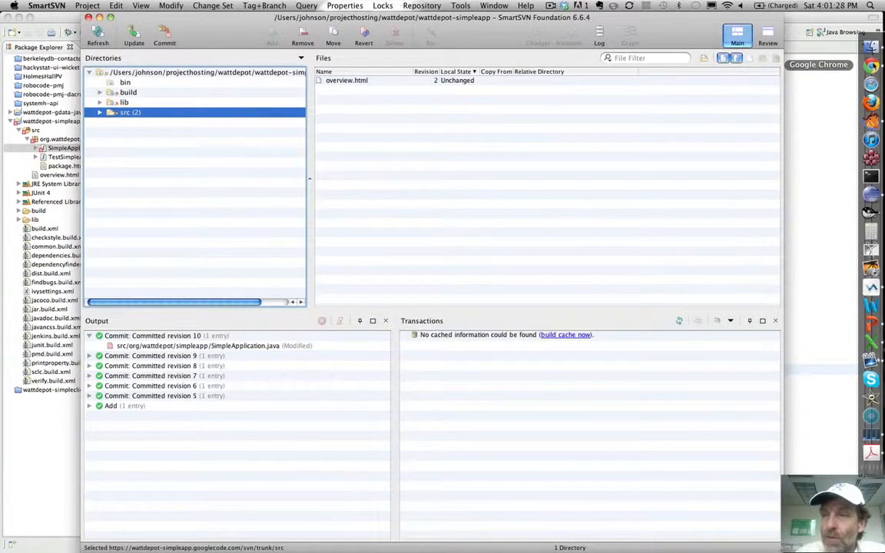
pyautogui.click(872, 64)
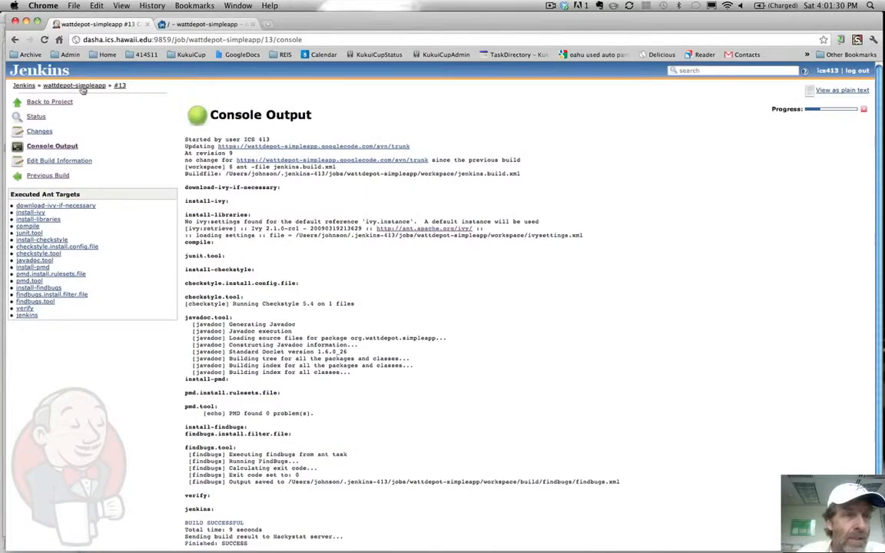
# - Check the console output of failed wattdepot-simpleapp build #14
pyautogui.click(69, 86)
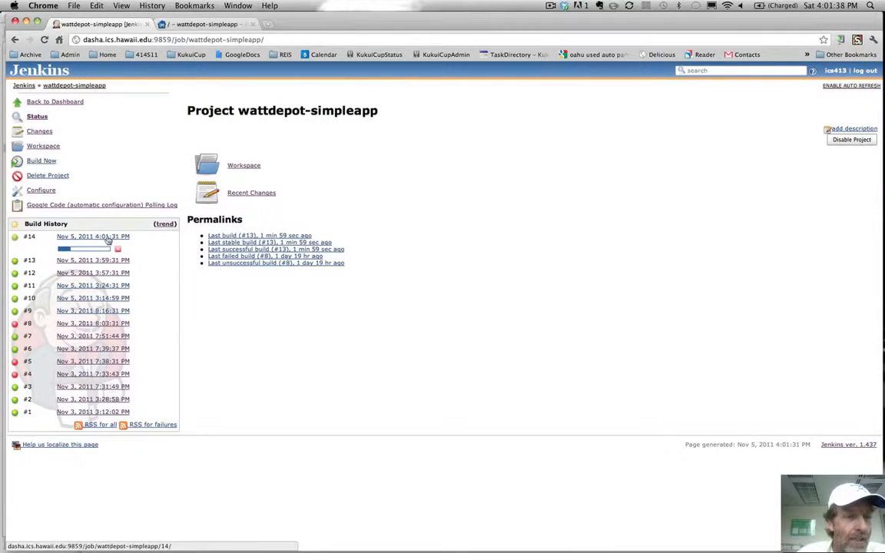
pyautogui.click(104, 238)
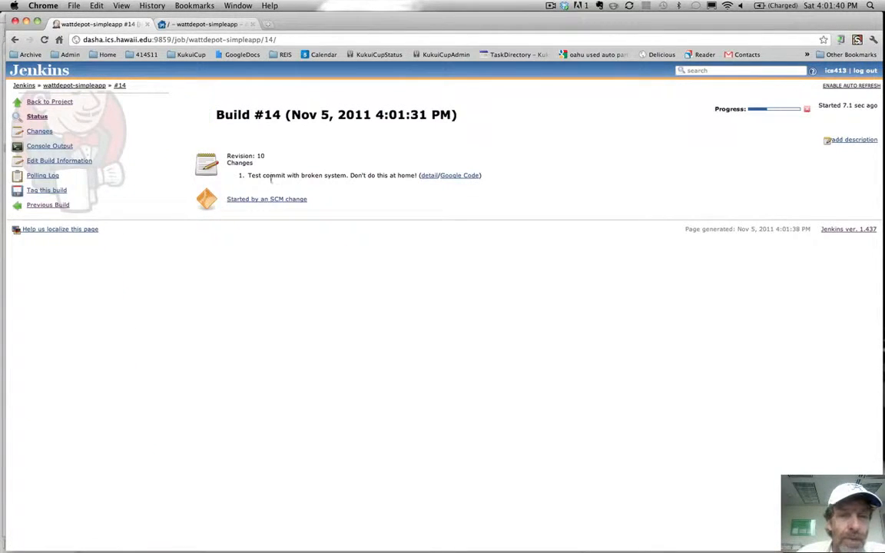
pyautogui.click(61, 148)
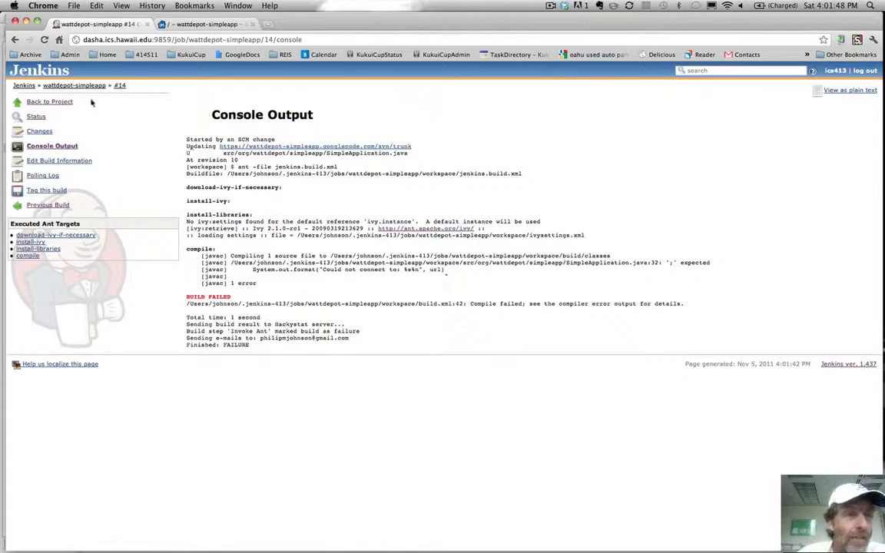
pyautogui.click(26, 86)
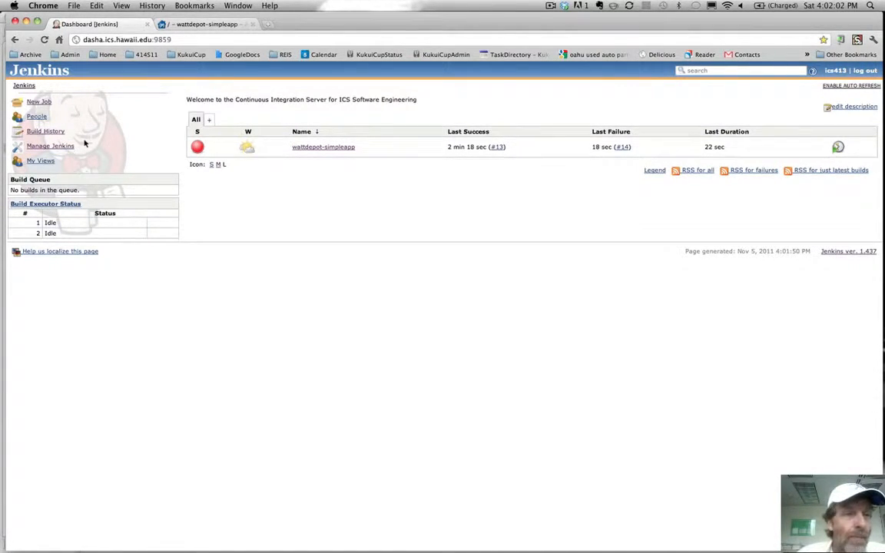
# - Revisit the wattdepot-simpleapp project, then open the kukuicup Google Groups bookmark
pyautogui.click(309, 147)
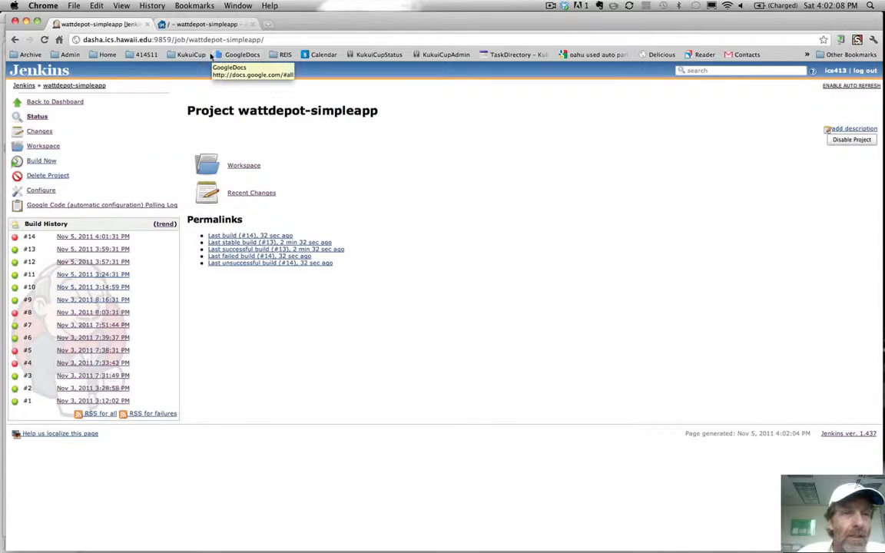
pyautogui.click(191, 55)
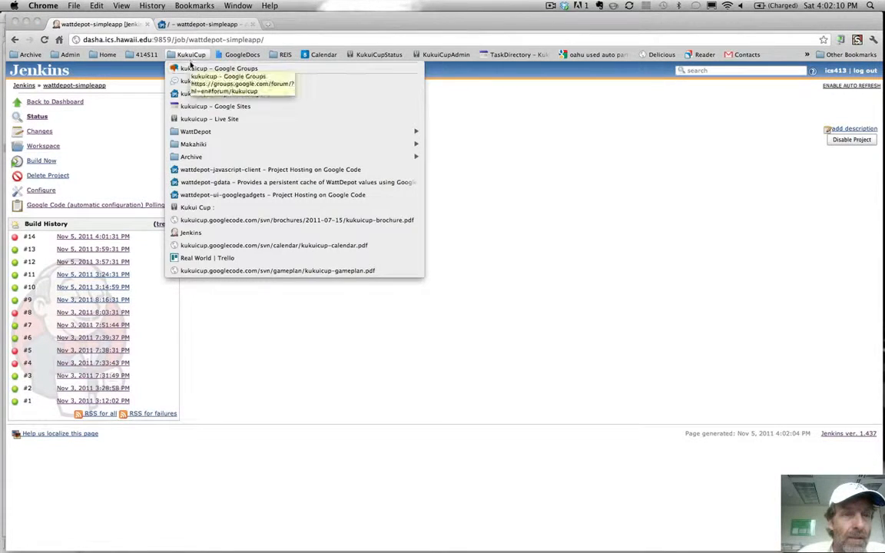
pyautogui.click(192, 68)
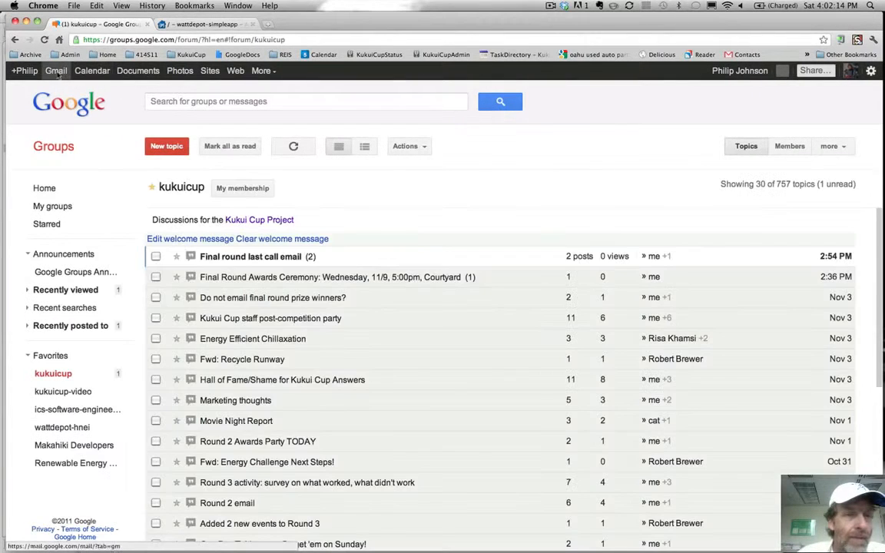
# - Open the 'Build failed in Jenkins' email for build #14 and follow its changes link
pyautogui.click(57, 72)
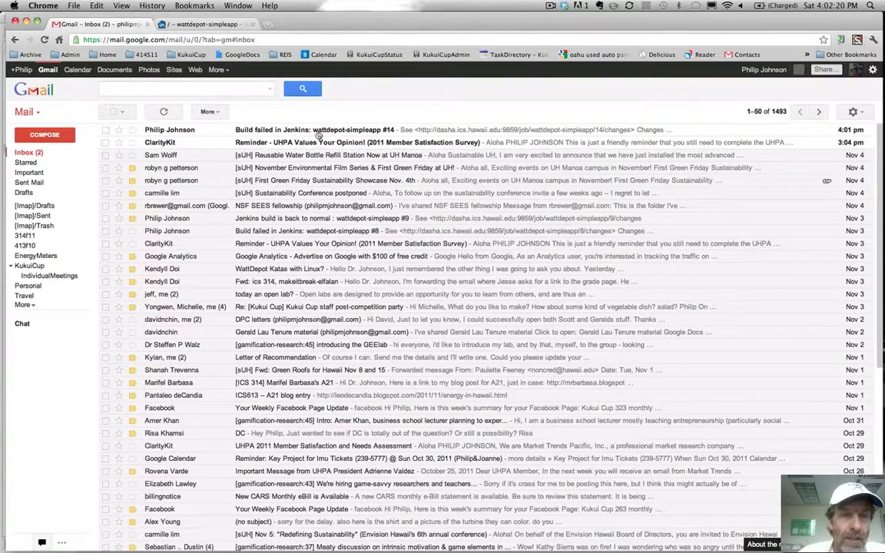
pyautogui.click(319, 134)
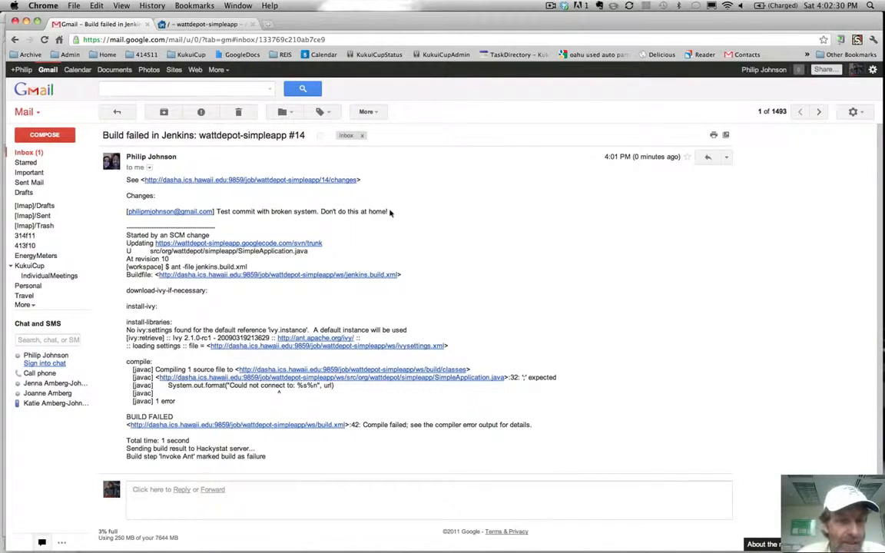
pyautogui.scroll(-2, 390, 214)
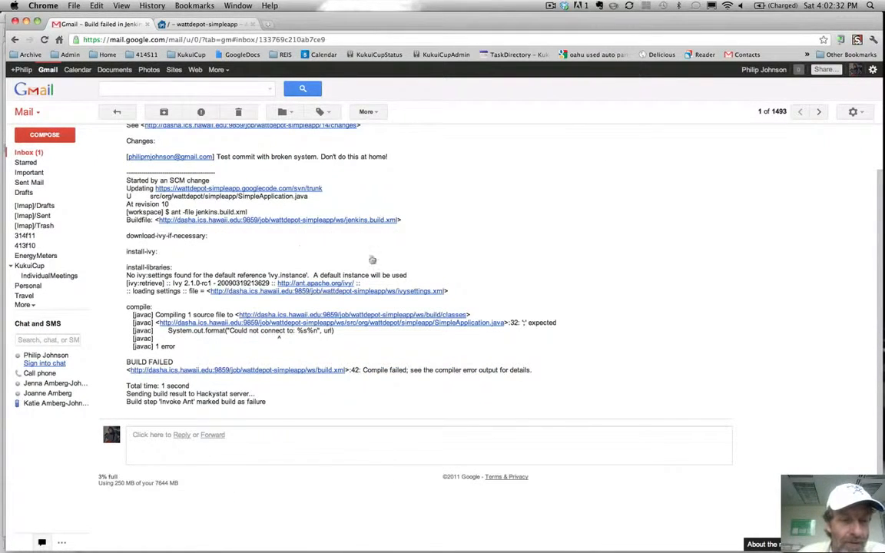
pyautogui.scroll(2, 486, 249)
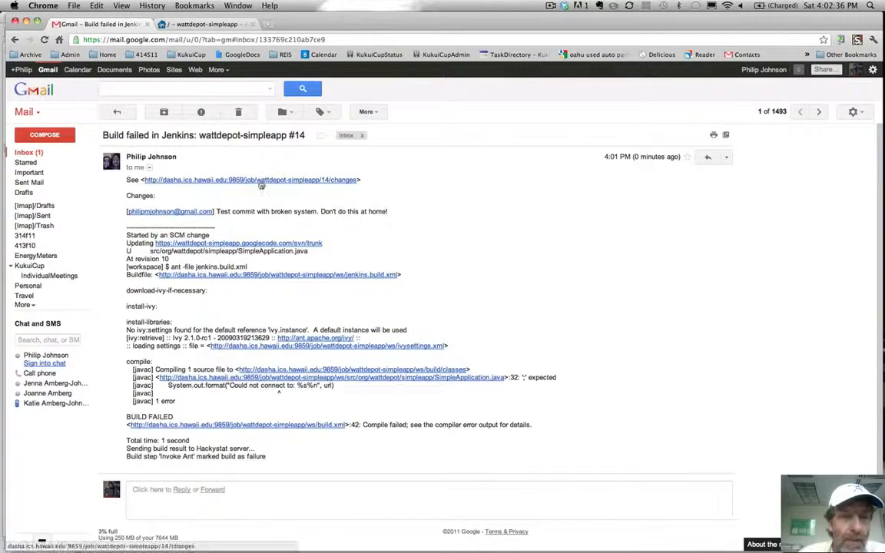
pyautogui.click(259, 179)
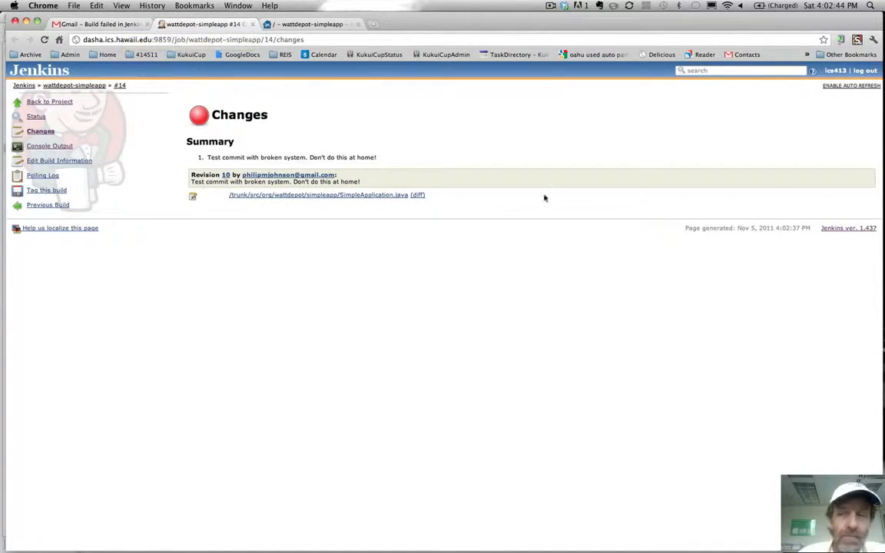
pyautogui.click(876, 195)
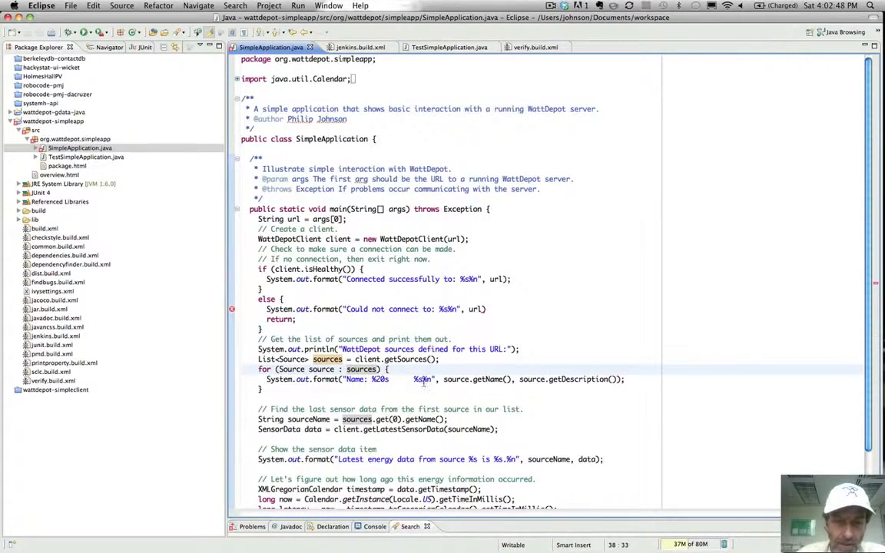
# - Restore the semicolon after url) on the 'Could not connect' line and save SimpleApplication.java
pyautogui.click(486, 309)
pyautogui.write(';')
pyautogui.press('super+s')
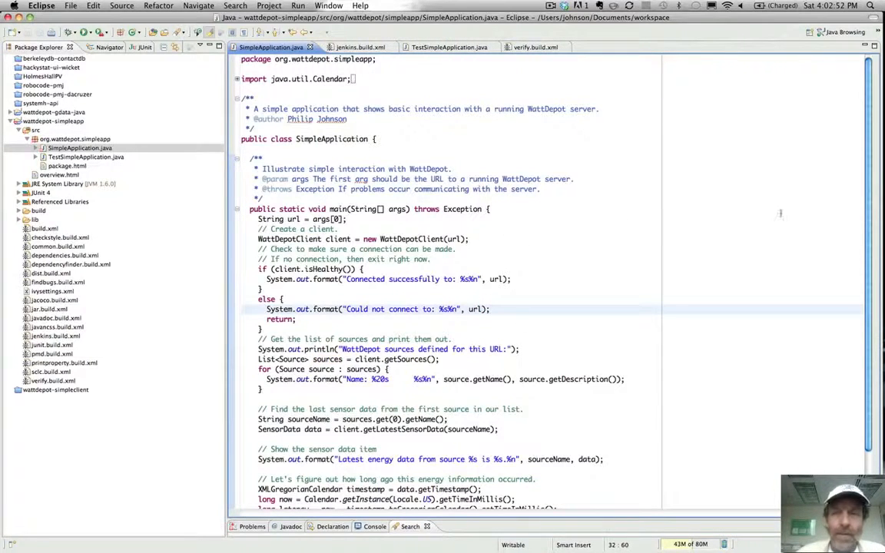
pyautogui.click(873, 265)
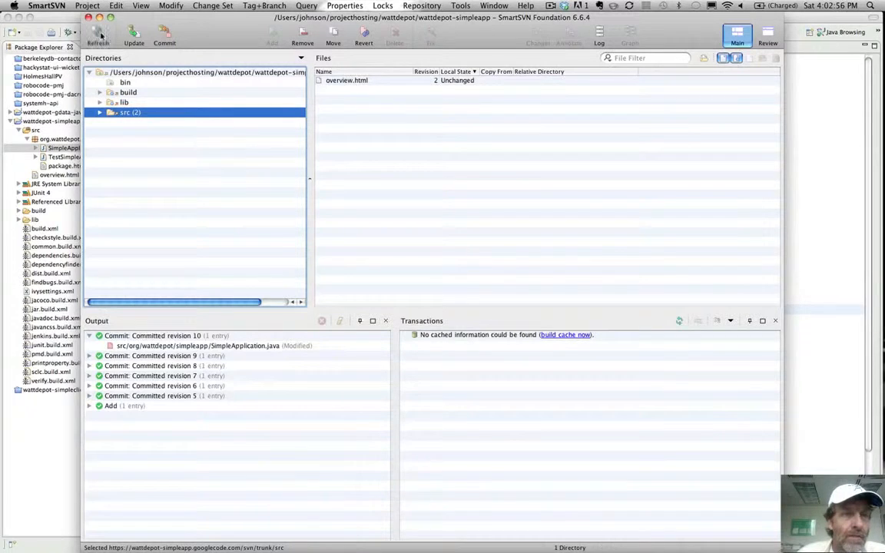
# - Commit the fixed SimpleApplication.java in SmartSVN as revision 11
pyautogui.click(161, 34)
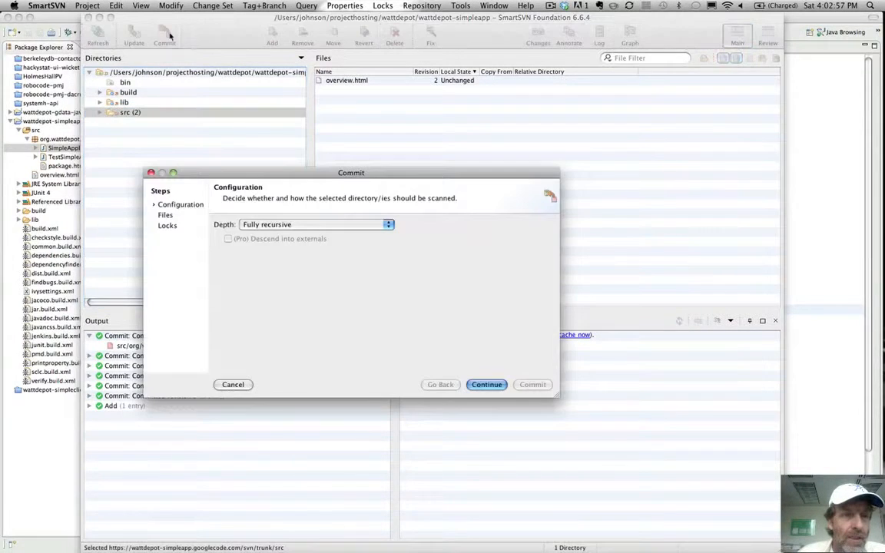
pyautogui.click(485, 384)
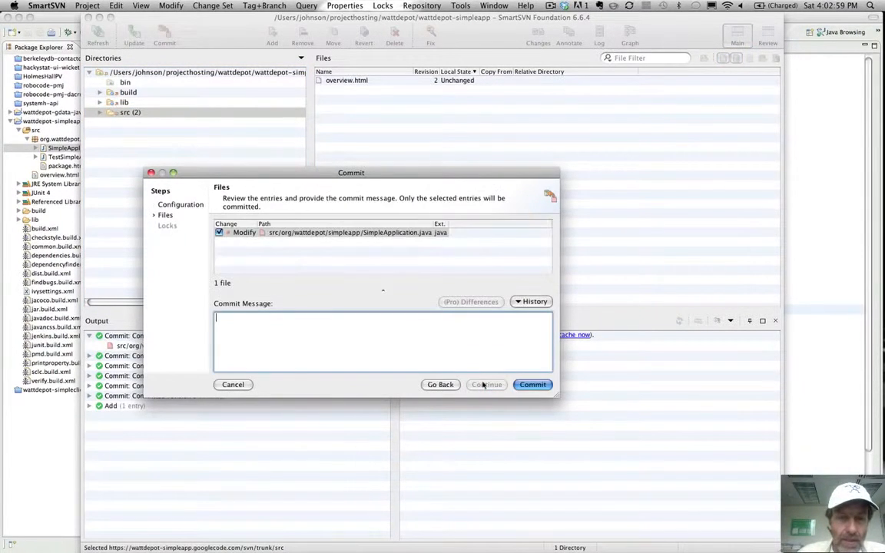
pyautogui.click(532, 385)
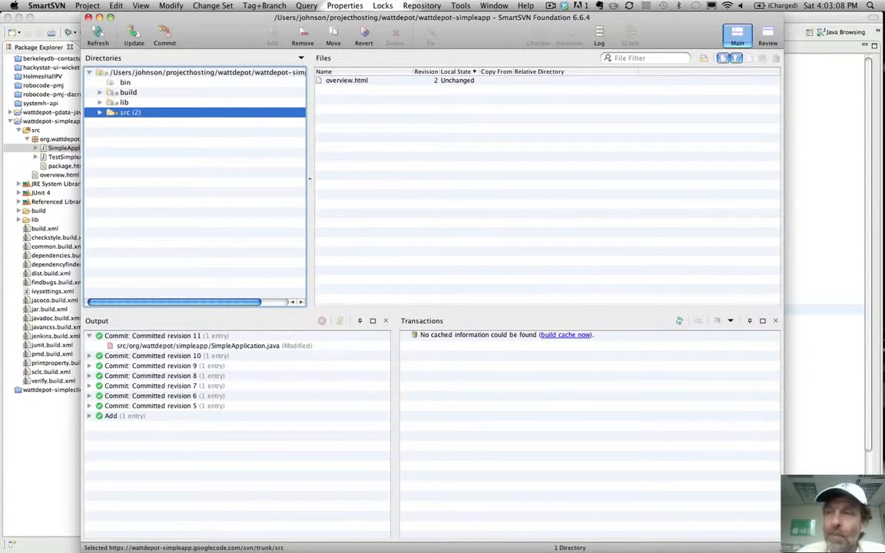
pyautogui.click(870, 65)
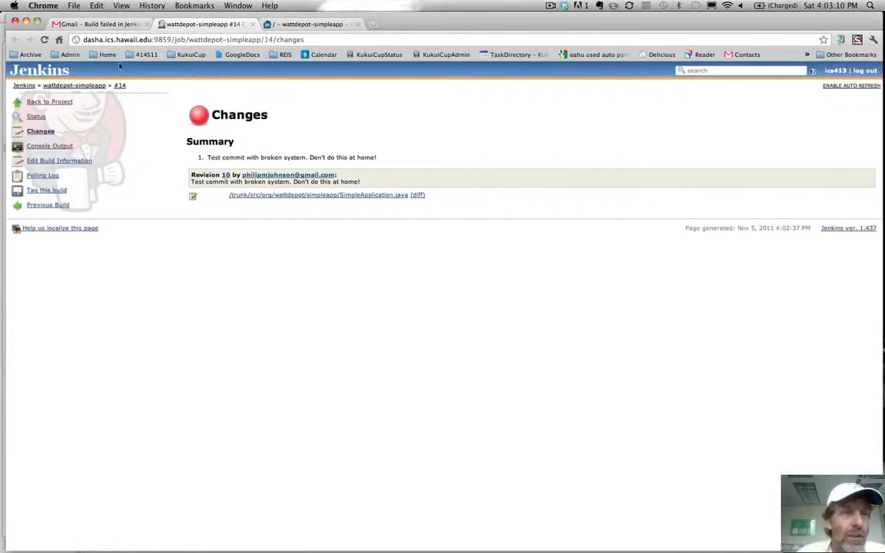
# - Open the wattdepot-simpleapp Configure page and review its settings, including Poll SCM '*/1 * * * *'
pyautogui.click(28, 84)
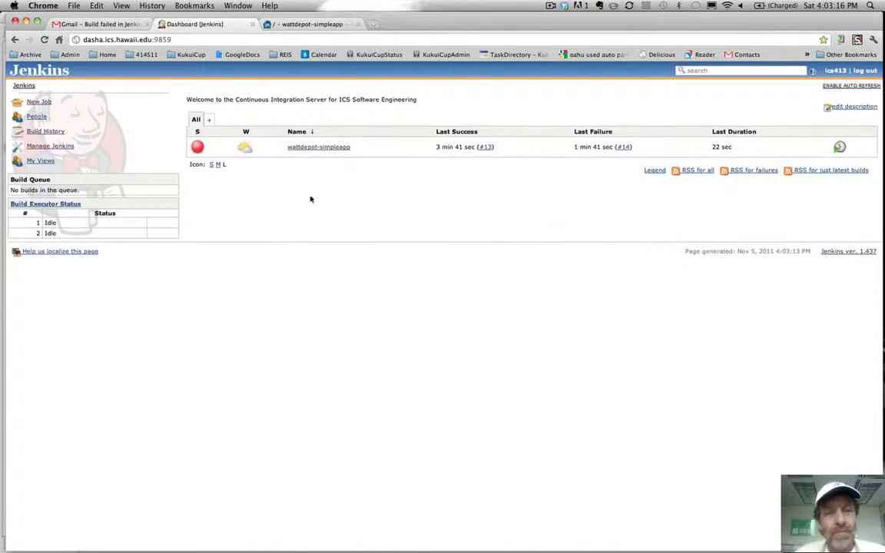
pyautogui.click(315, 148)
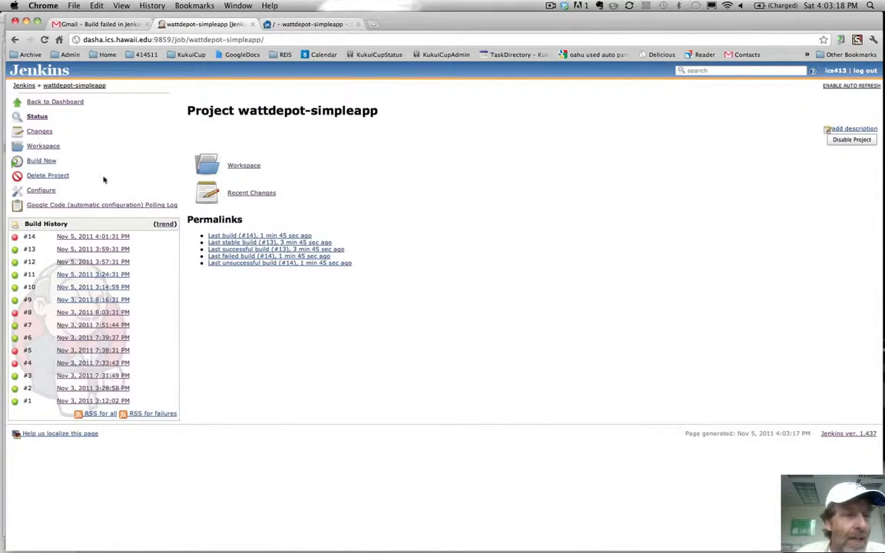
pyautogui.click(43, 191)
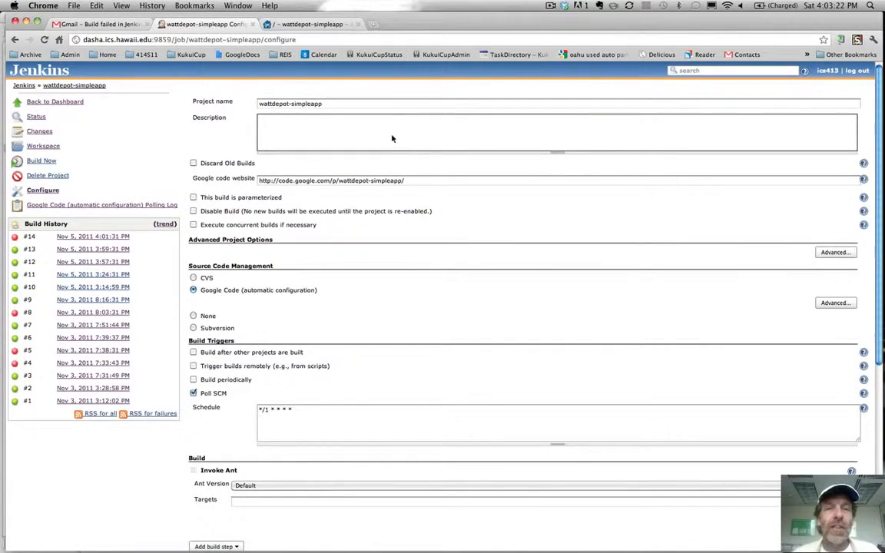
pyautogui.click(392, 138)
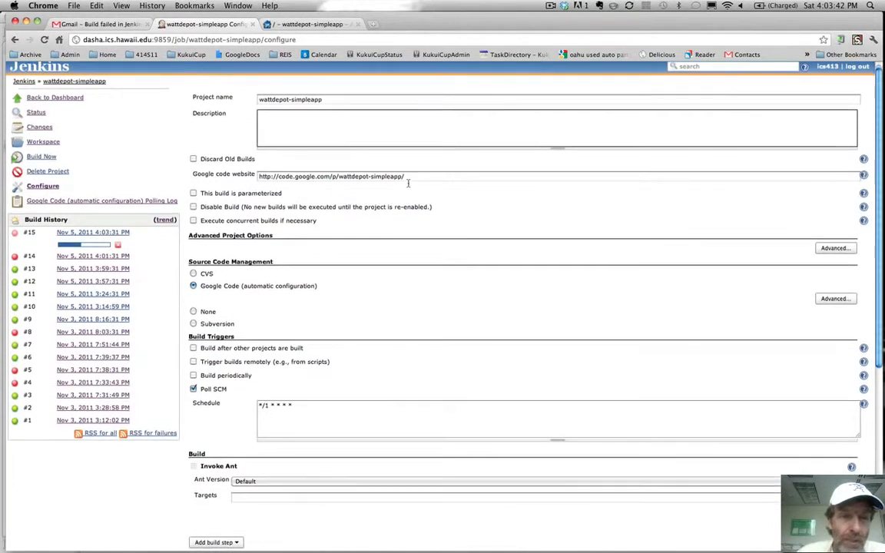
pyautogui.scroll(-3, 408, 182)
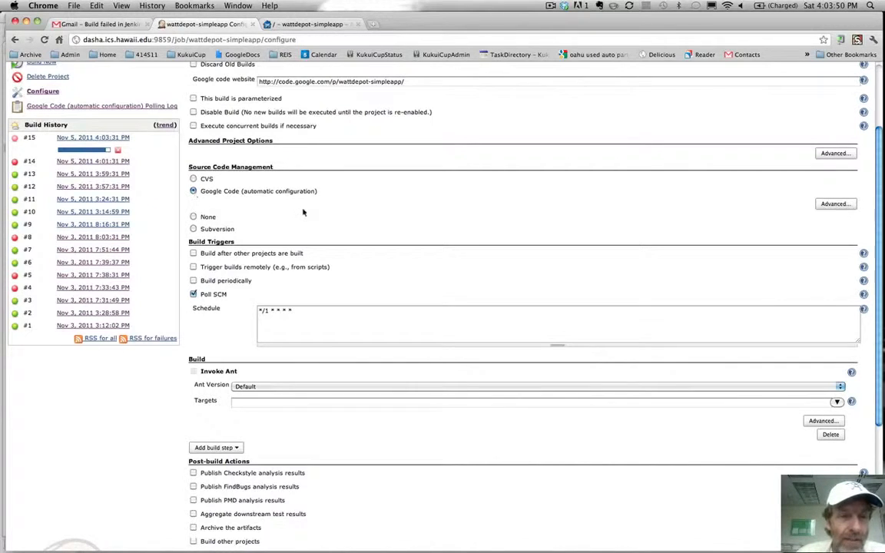
pyautogui.scroll(-1, 305, 213)
pyautogui.scroll(-3, 305, 213)
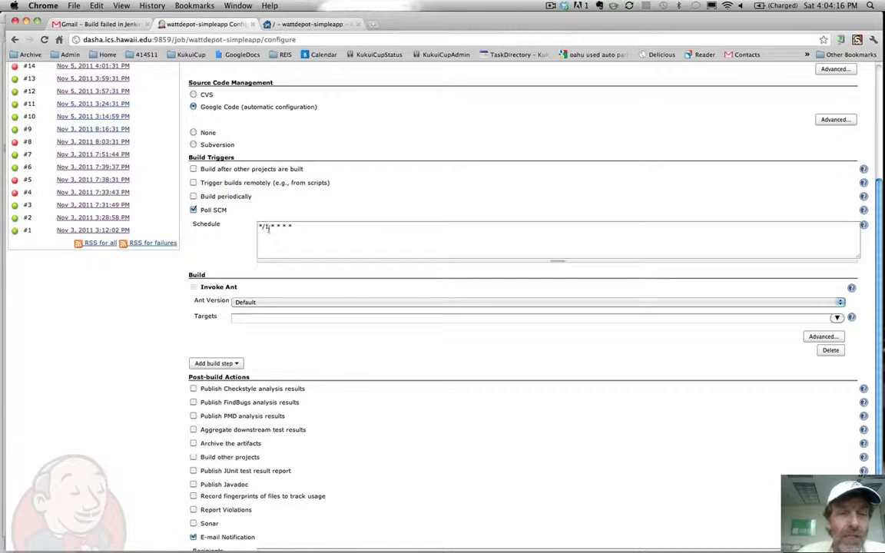
pyautogui.click(265, 228)
pyautogui.write('5')
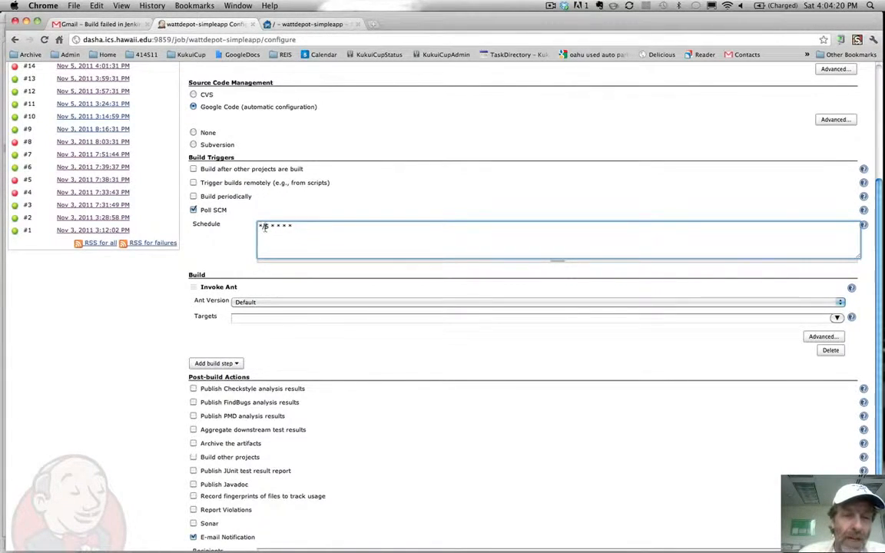
pyautogui.write('5')
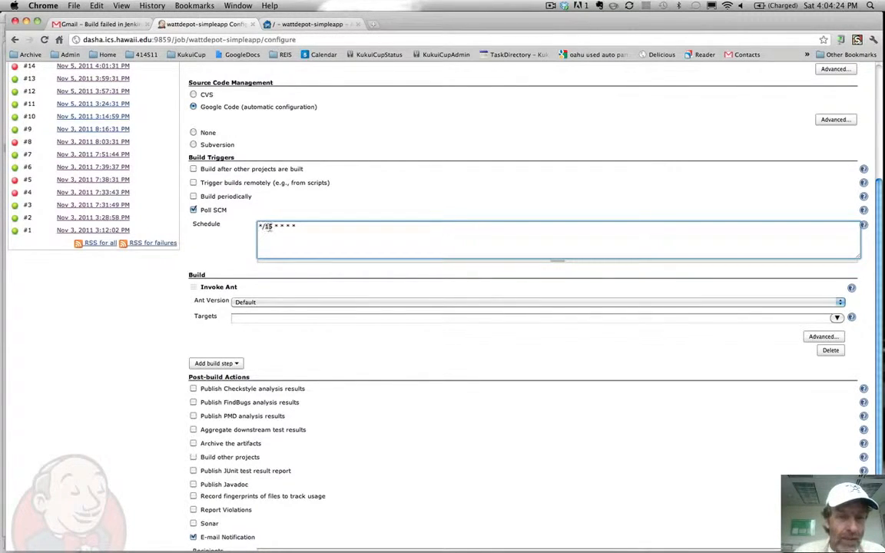
pyautogui.press('BackSpace')
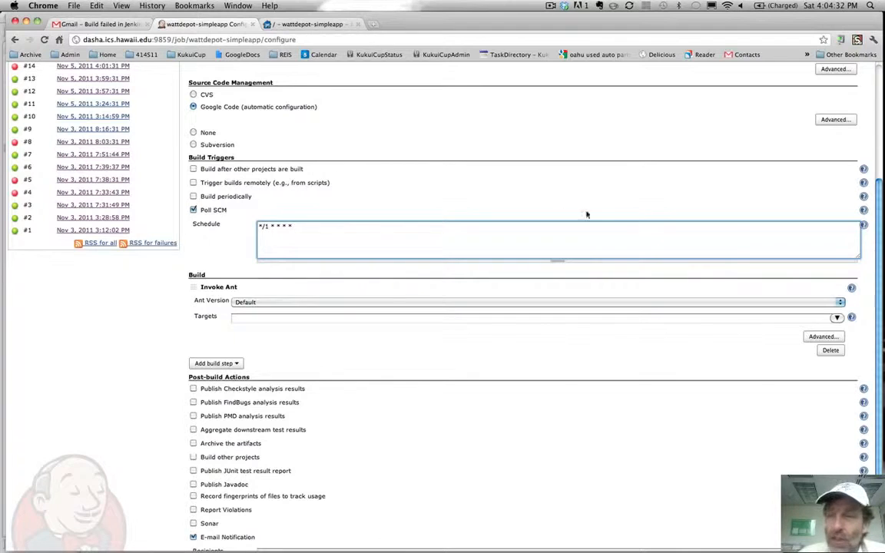
pyautogui.click(864, 225)
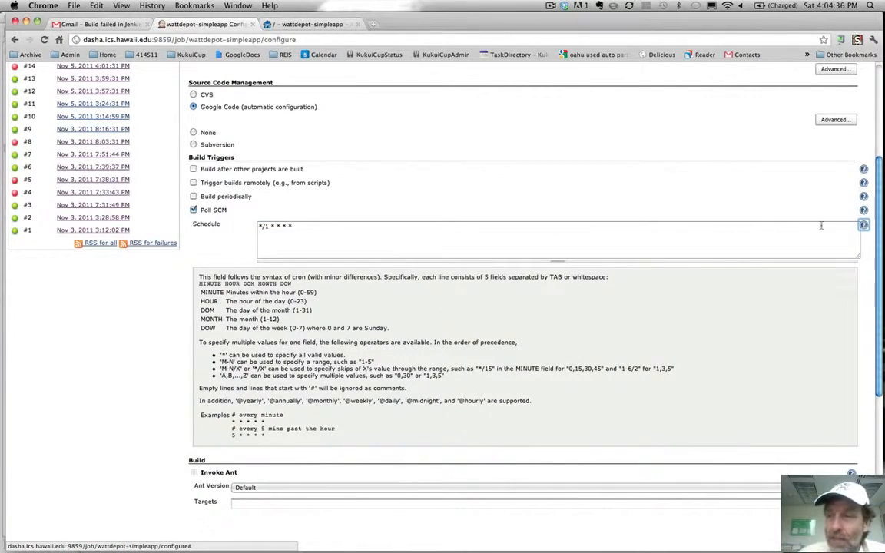
pyautogui.click(864, 225)
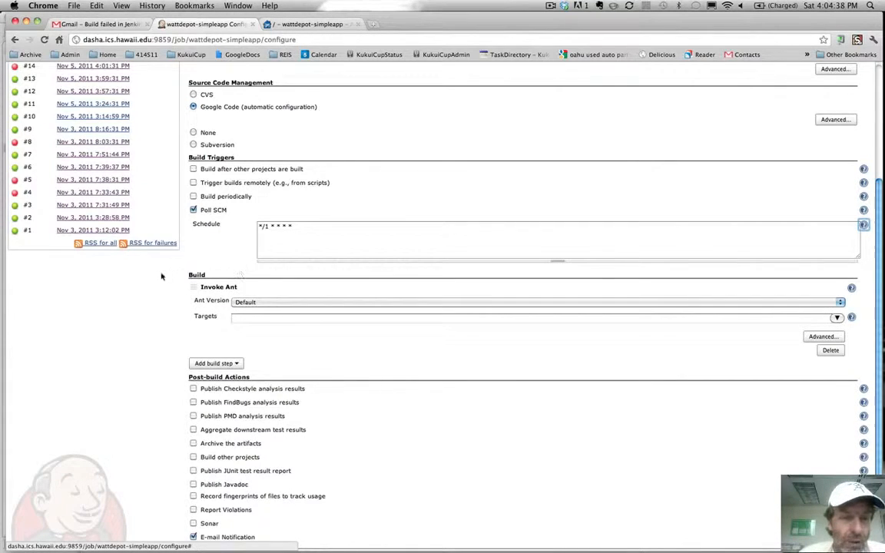
pyautogui.scroll(-3, 161, 280)
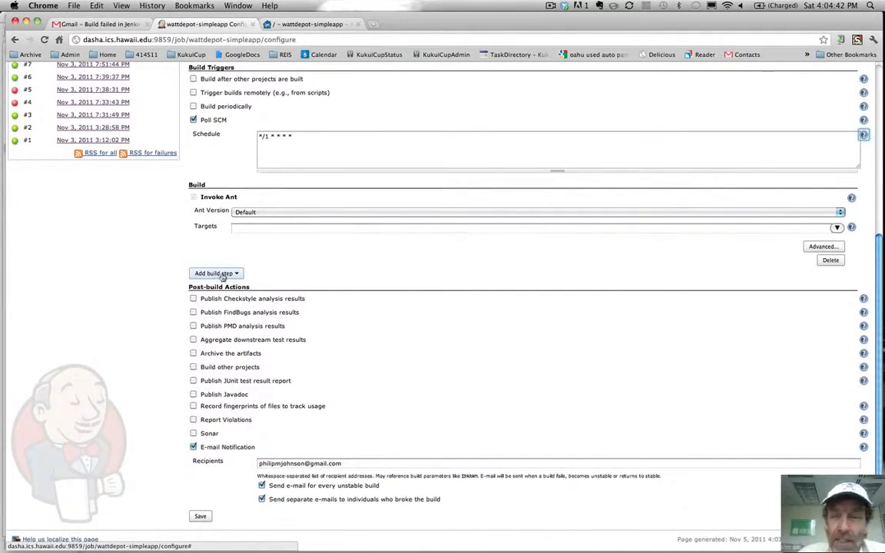
# - Check the Ant build file jenkins.build.xml and save the wattdepot-simpleapp configuration
pyautogui.click(822, 247)
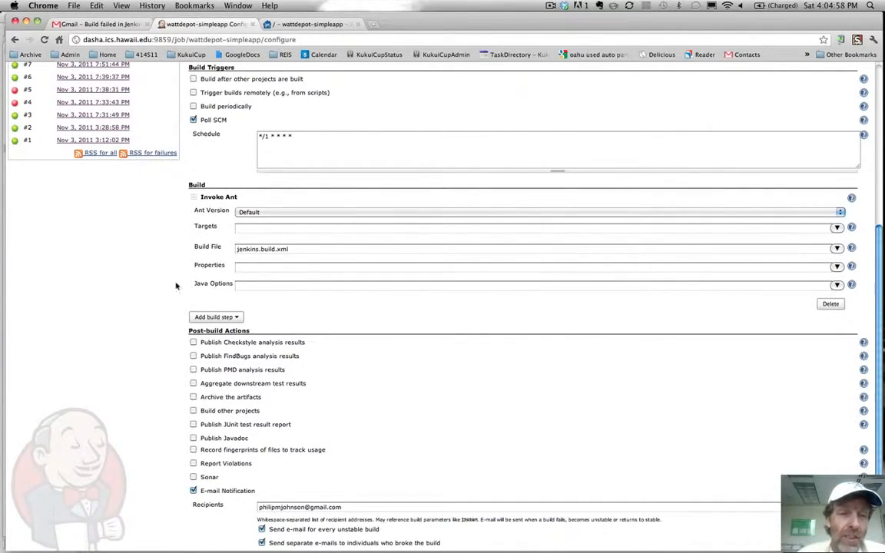
pyautogui.scroll(-2, 153, 278)
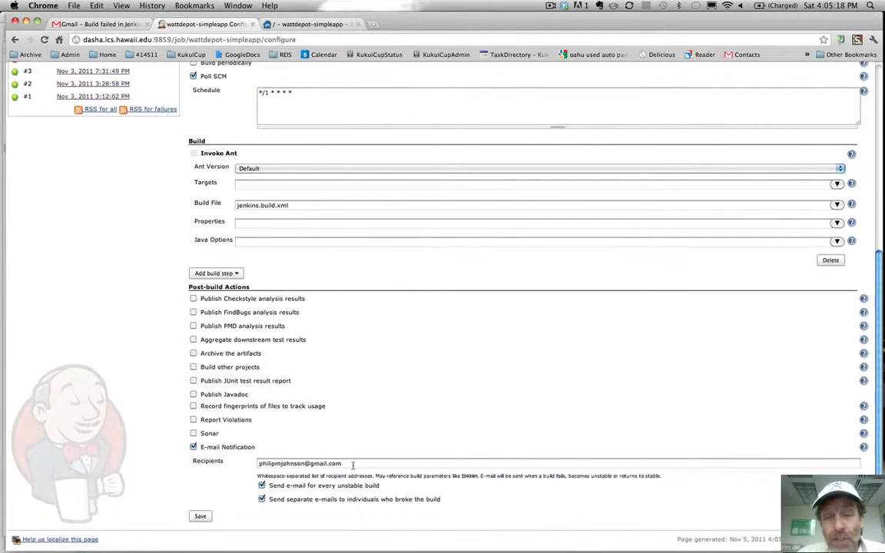
pyautogui.click(199, 518)
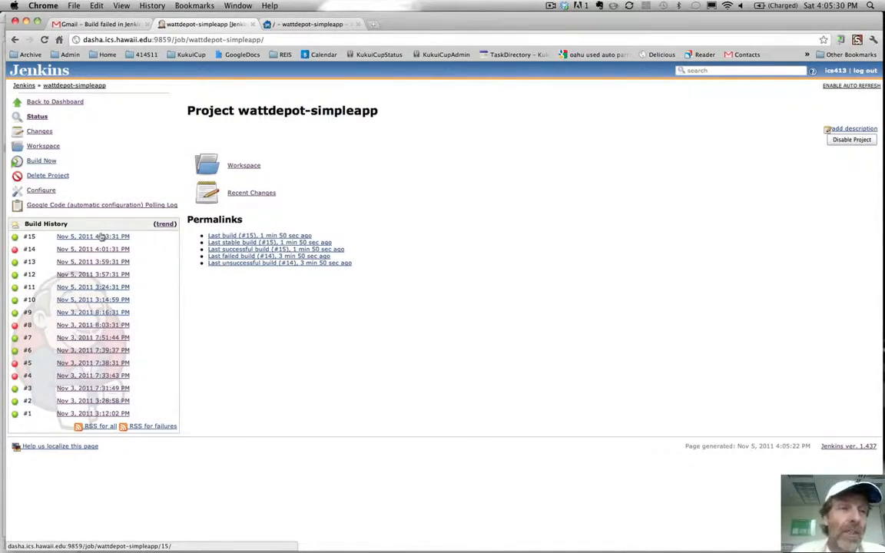
# - Start a new Jenkins job named wattdepot-katas-johnson
pyautogui.click(24, 86)
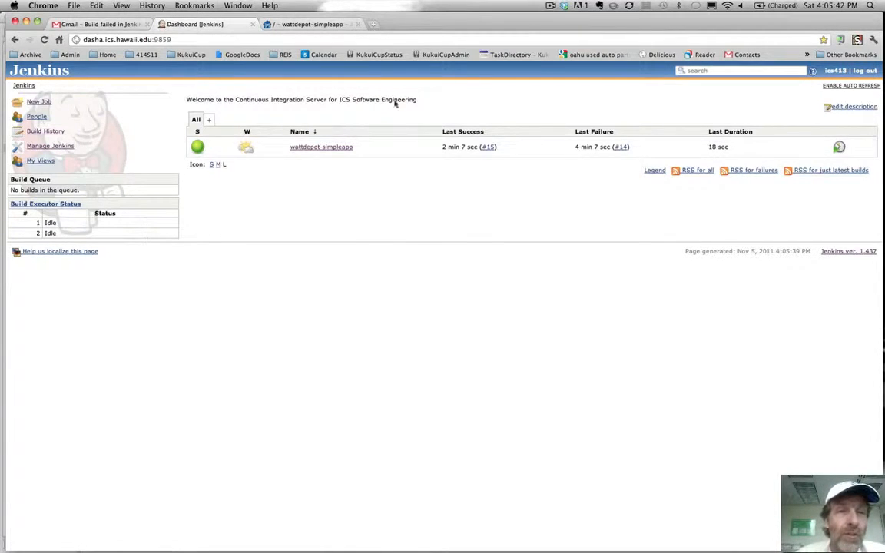
pyautogui.click(37, 102)
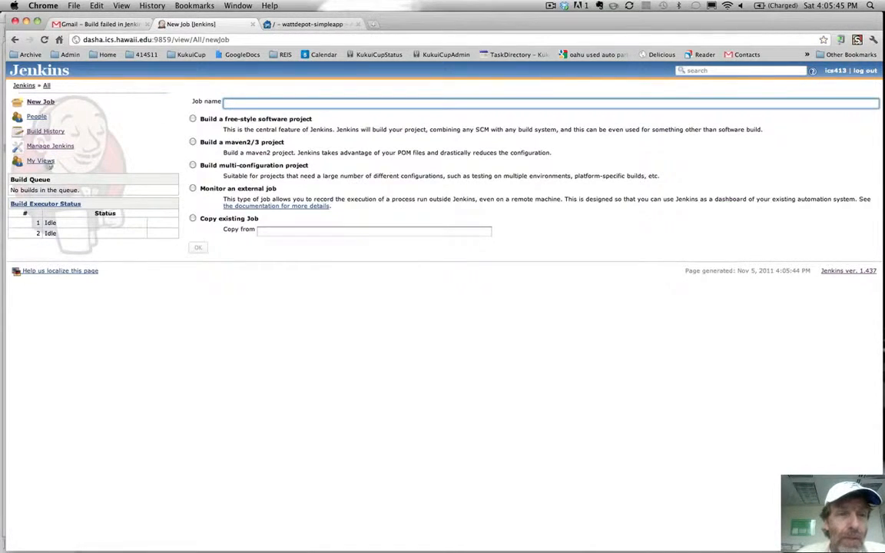
pyautogui.click(234, 104)
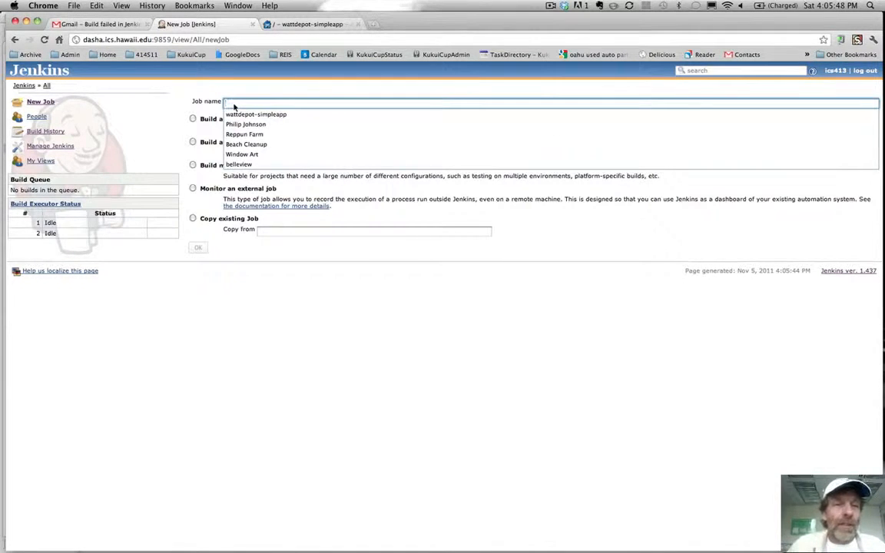
pyautogui.write('wattdepot-')
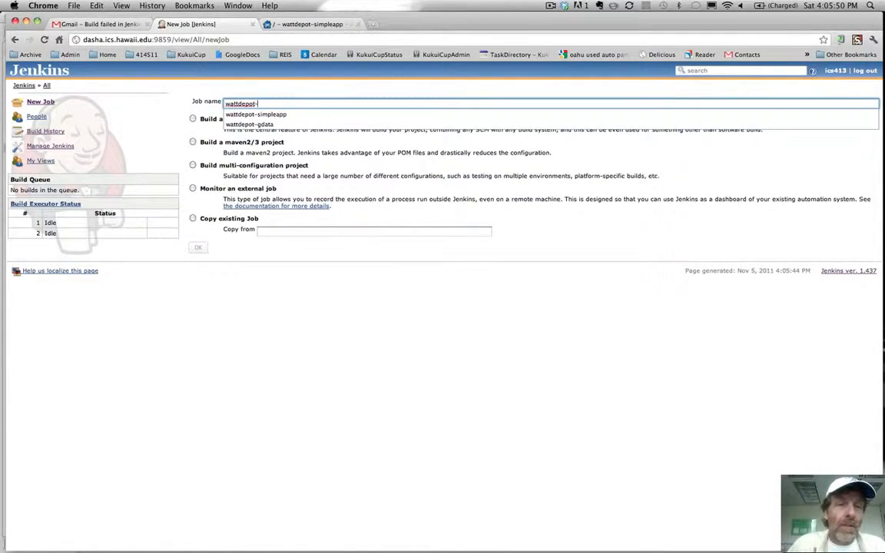
pyautogui.write('kat')
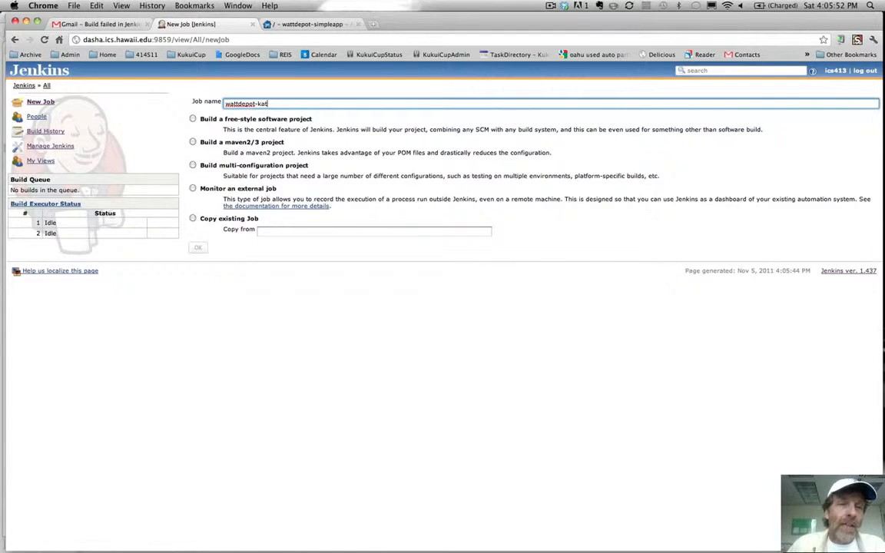
pyautogui.write('as-johnson')
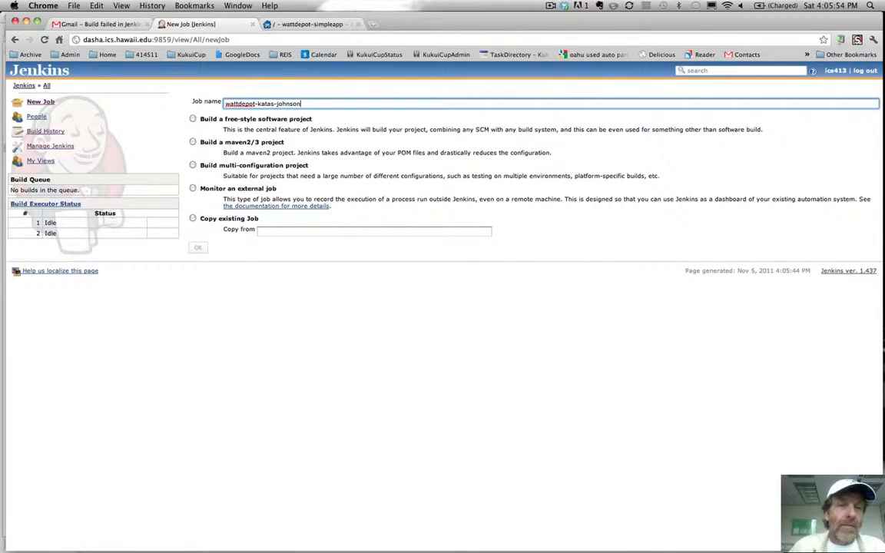
pyautogui.click(362, 133)
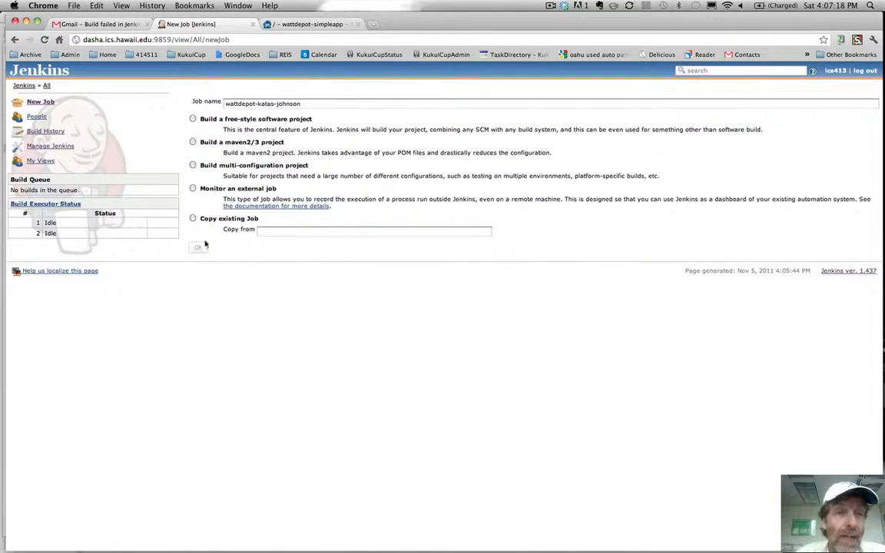
# - Create the job by copying the existing wattdepot-simpleapp job
pyautogui.click(193, 219)
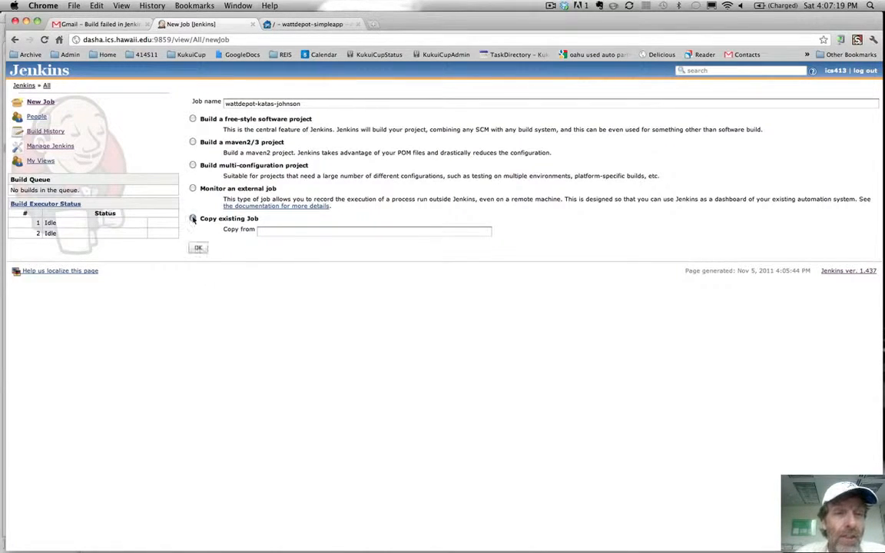
pyautogui.click(280, 233)
pyautogui.write('wattdepot')
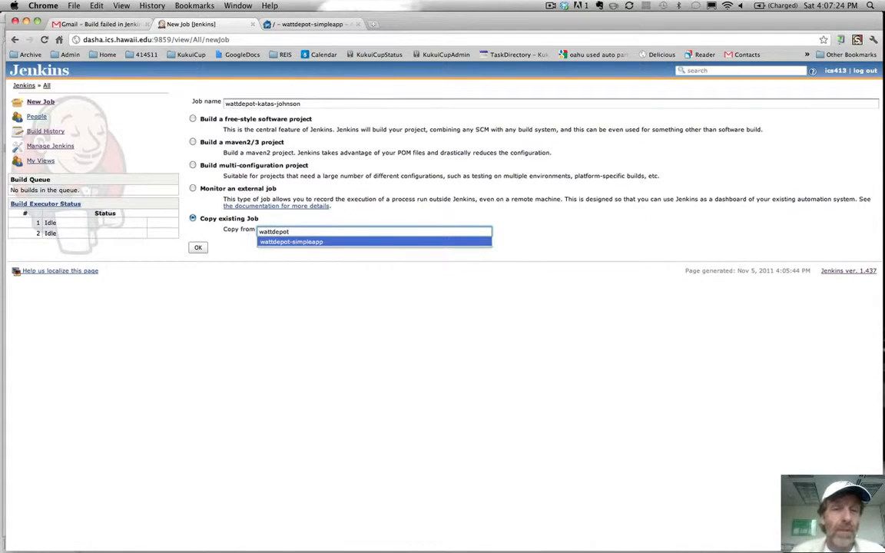
pyautogui.click(289, 242)
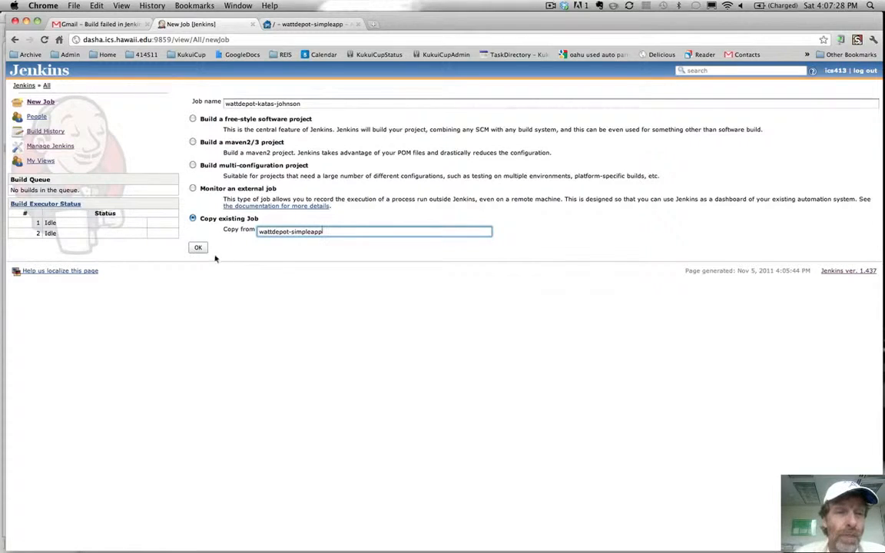
pyautogui.click(198, 248)
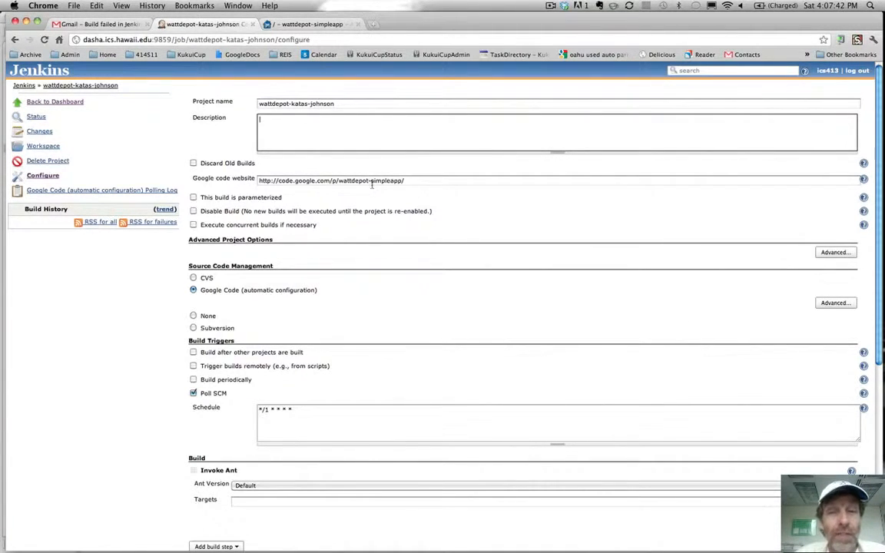
# - Change the Google Code website URL from simpleapp to katas-johnson
pyautogui.moveTo(371, 183); pyautogui.dragTo(403, 182)
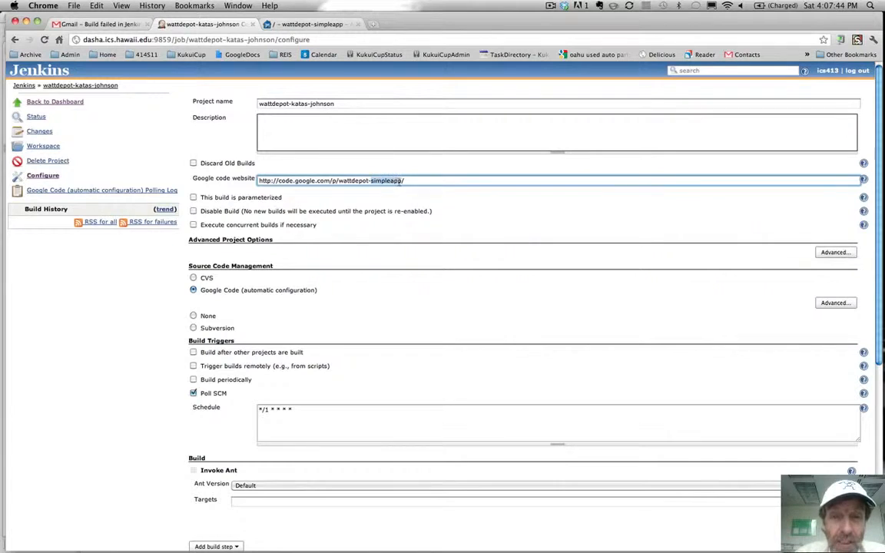
pyautogui.write('katas-johns')
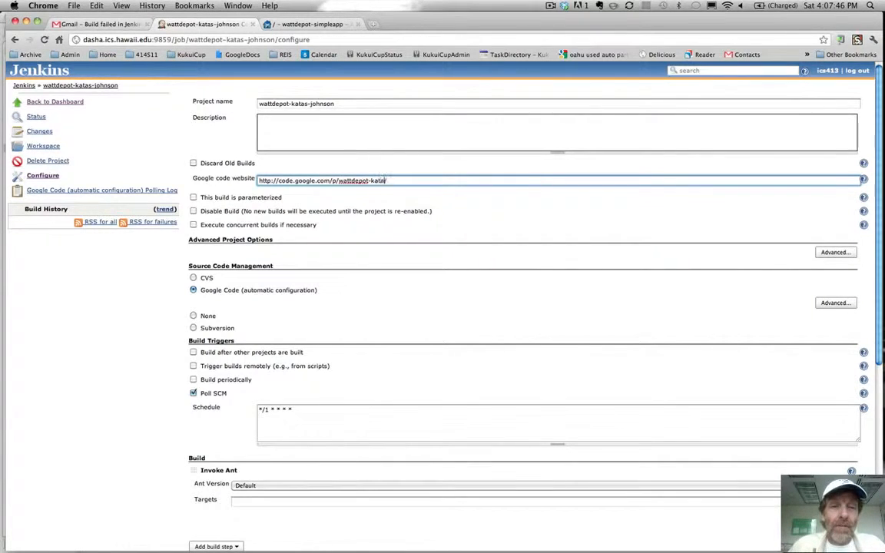
pyautogui.write('on/')
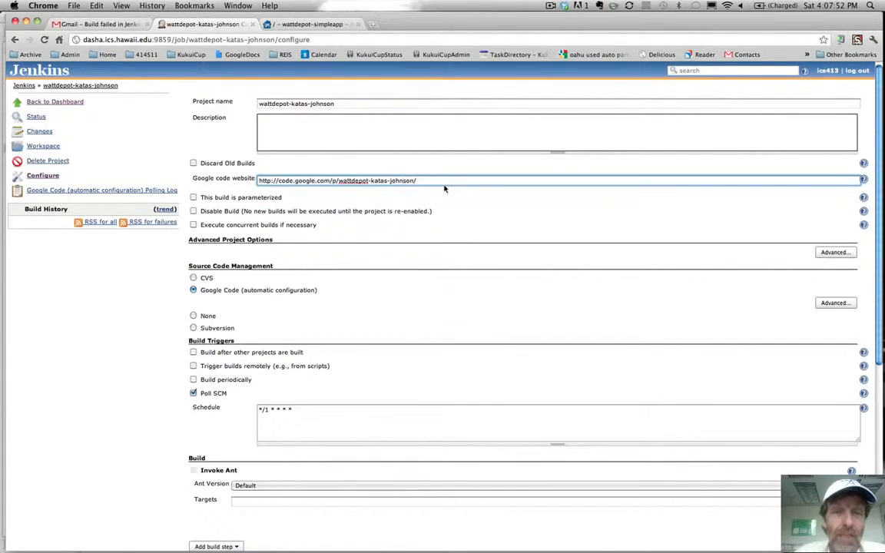
pyautogui.scroll(-5, 440, 183)
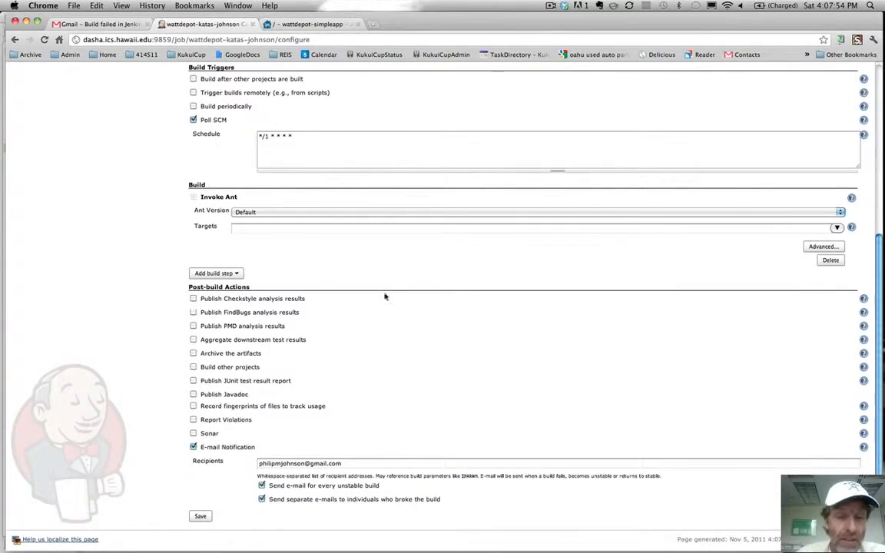
# - Replace the E-mail Notification recipient's user name with a different recipient and expand the Ant advanced settings
pyautogui.click(271, 464)
pyautogui.moveTo(258, 463); pyautogui.dragTo(306, 467)
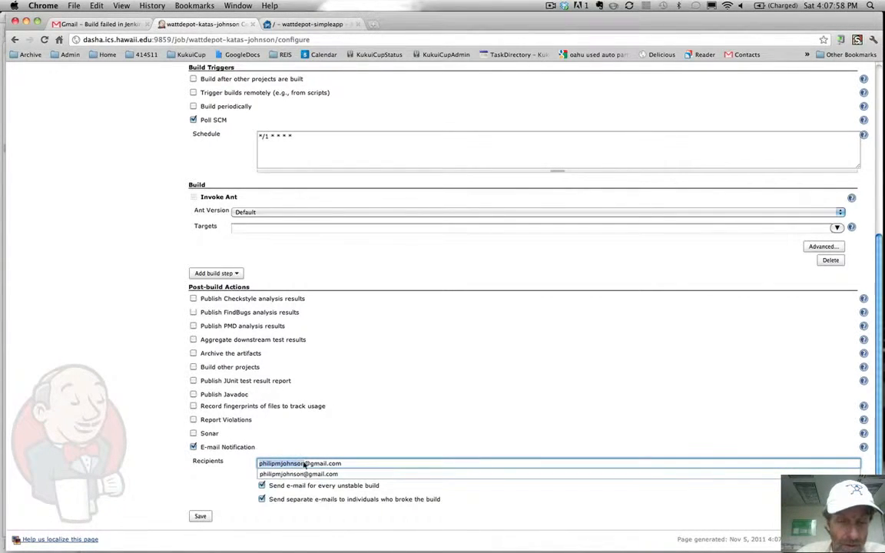
pyautogui.write('joe.')
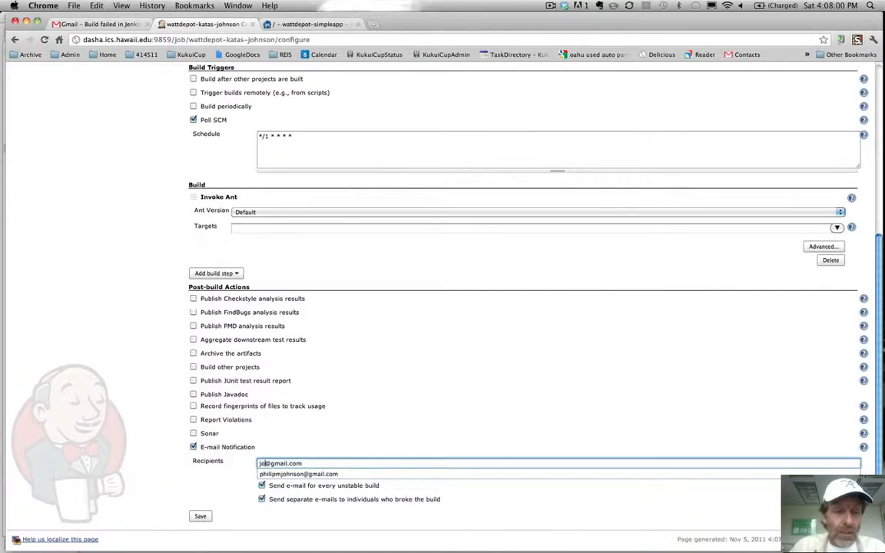
pyautogui.write('smith')
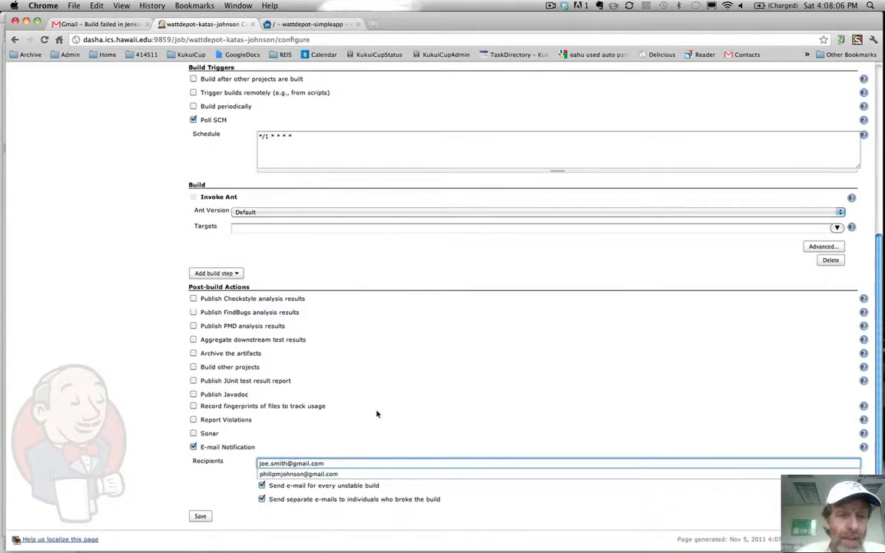
pyautogui.scroll(5, 365, 387)
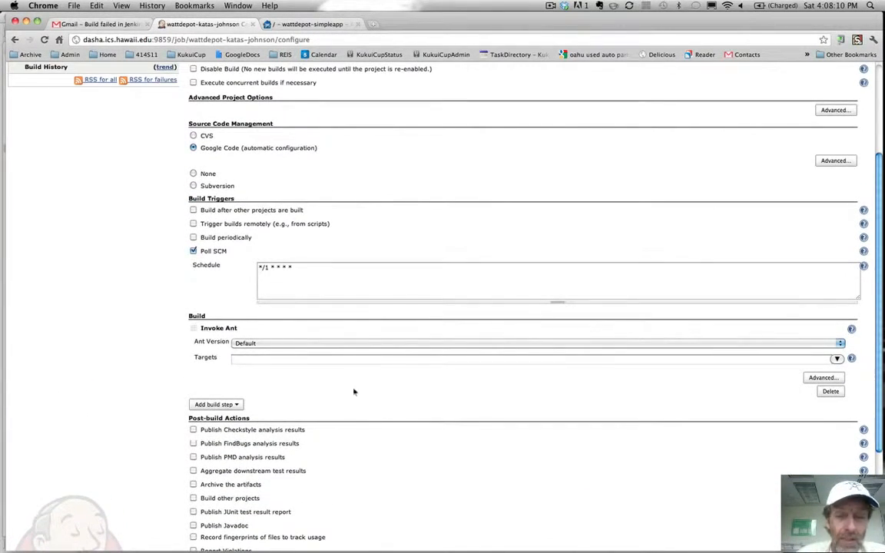
pyautogui.click(820, 378)
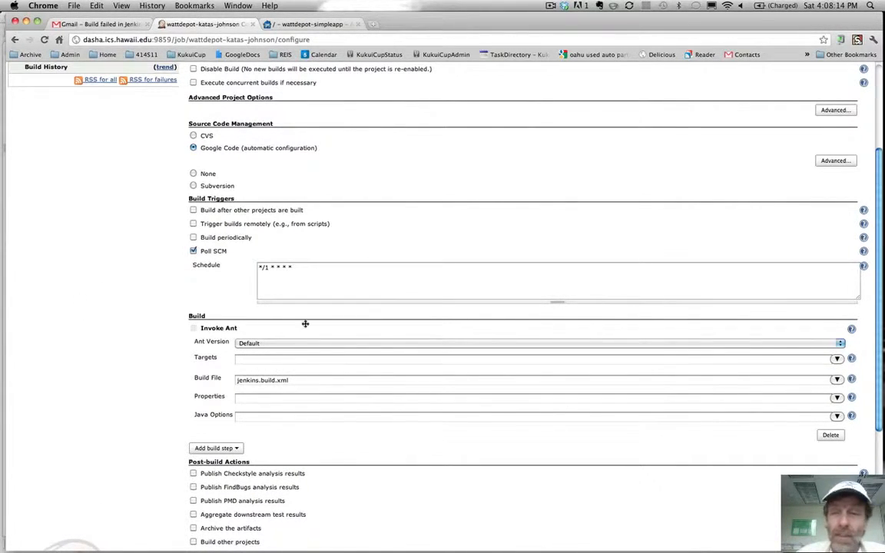
pyautogui.scroll(5, 72, 274)
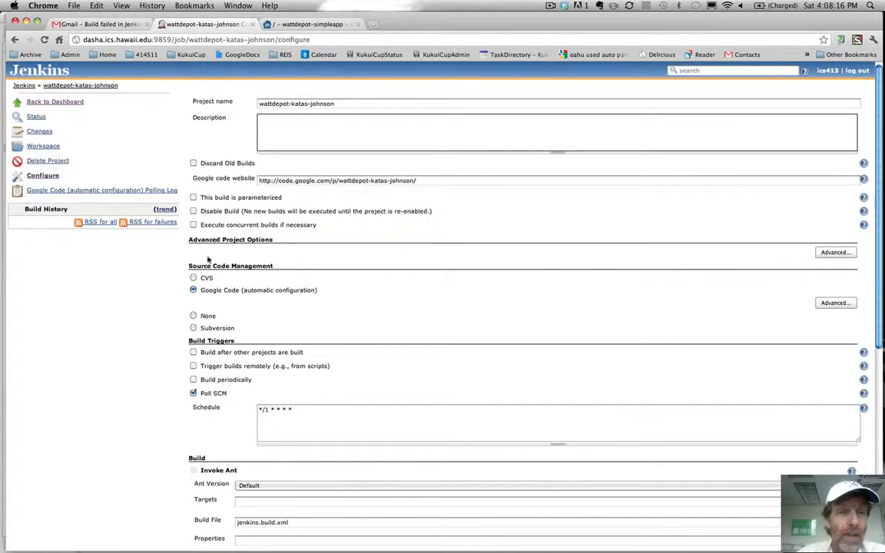
pyautogui.scroll(-10, 146, 361)
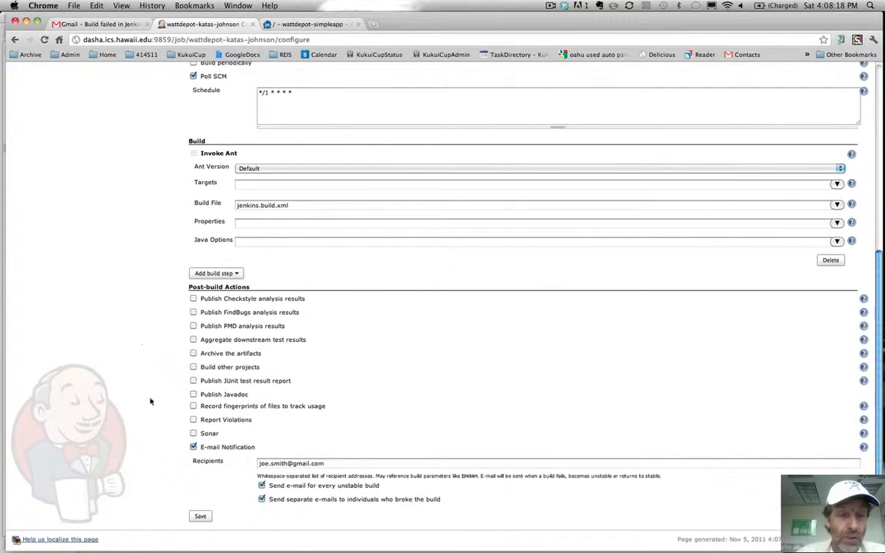
# - Save the job and view build #1's console output, showing the svn/trunk checkout failing with 404 Not Found
pyautogui.click(200, 518)
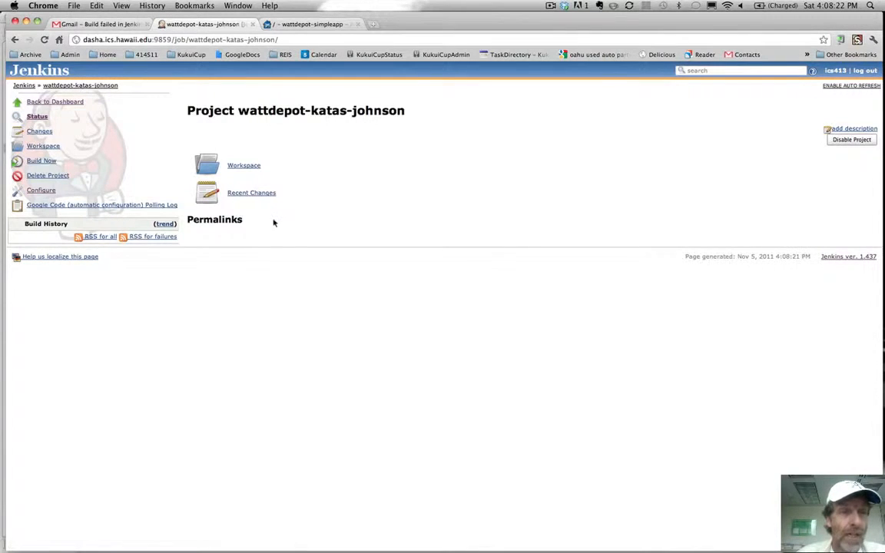
pyautogui.click(69, 86)
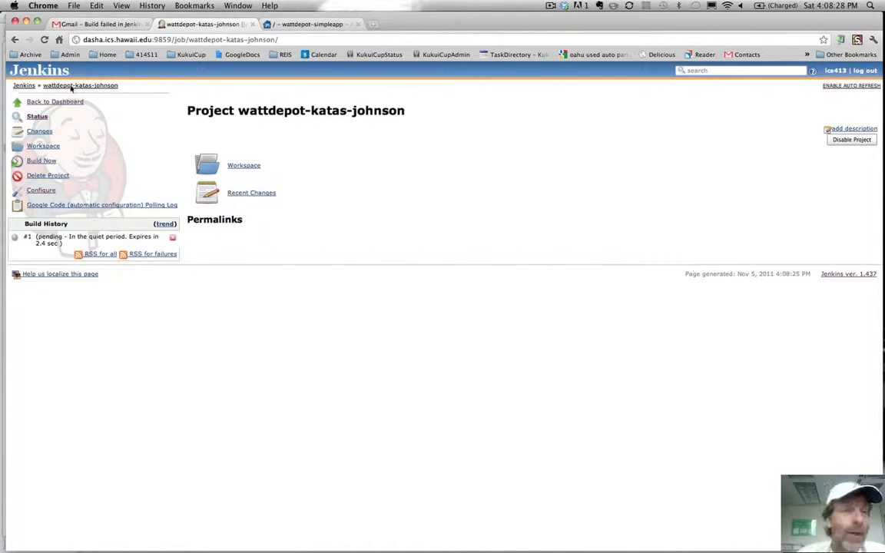
pyautogui.click(22, 86)
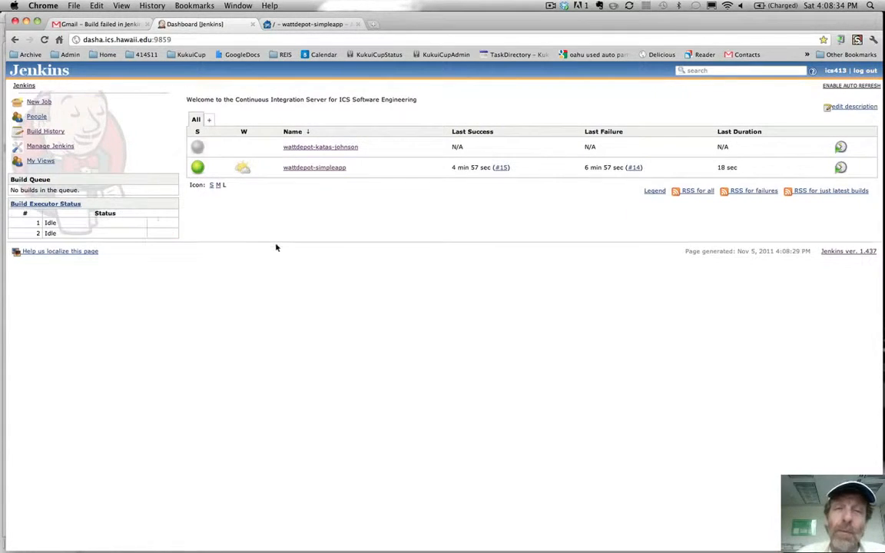
pyautogui.click(347, 147)
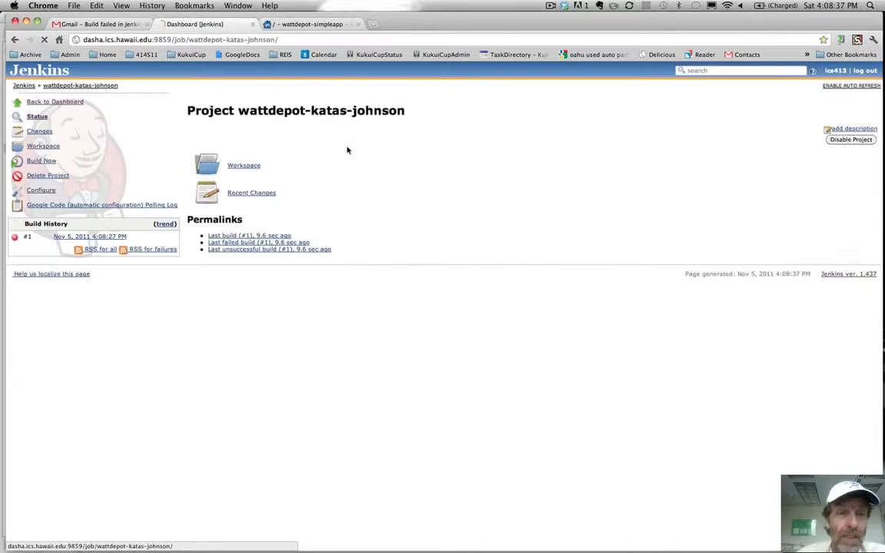
pyautogui.click(93, 238)
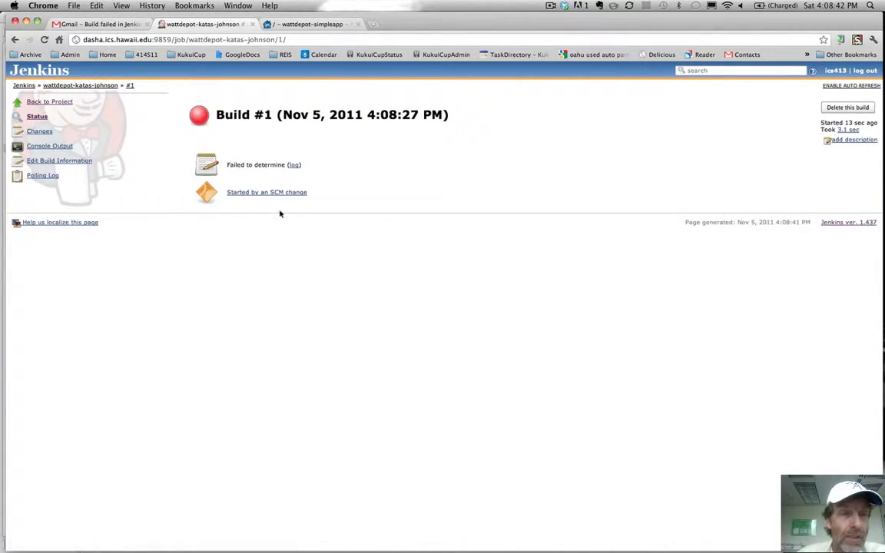
pyautogui.click(53, 145)
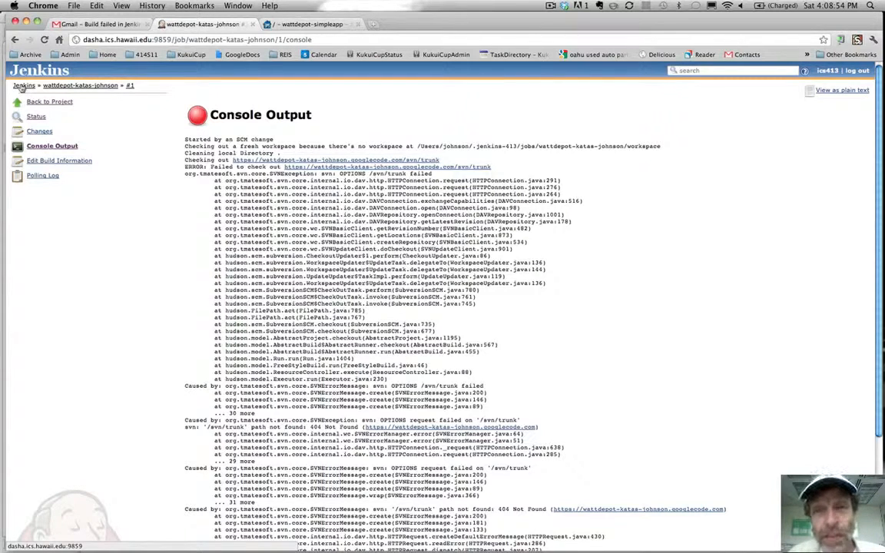
# - Delete the wattdepot-katas-johnson project from its project page and confirm the deletion
pyautogui.click(22, 87)
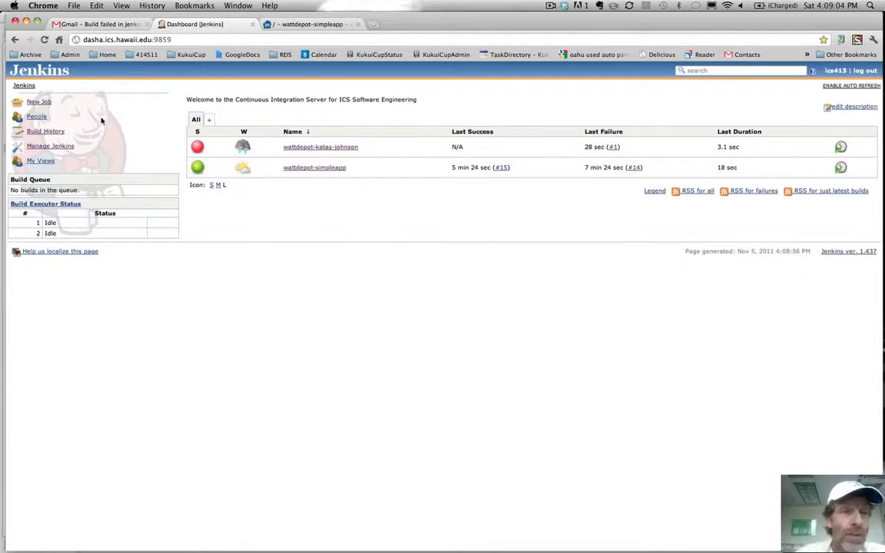
pyautogui.click(329, 148)
pyautogui.click(51, 176)
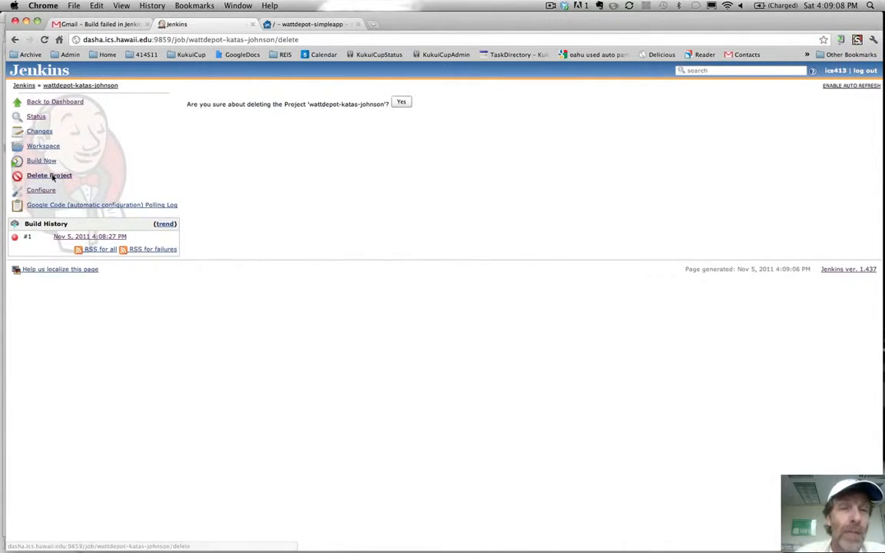
pyautogui.click(399, 102)
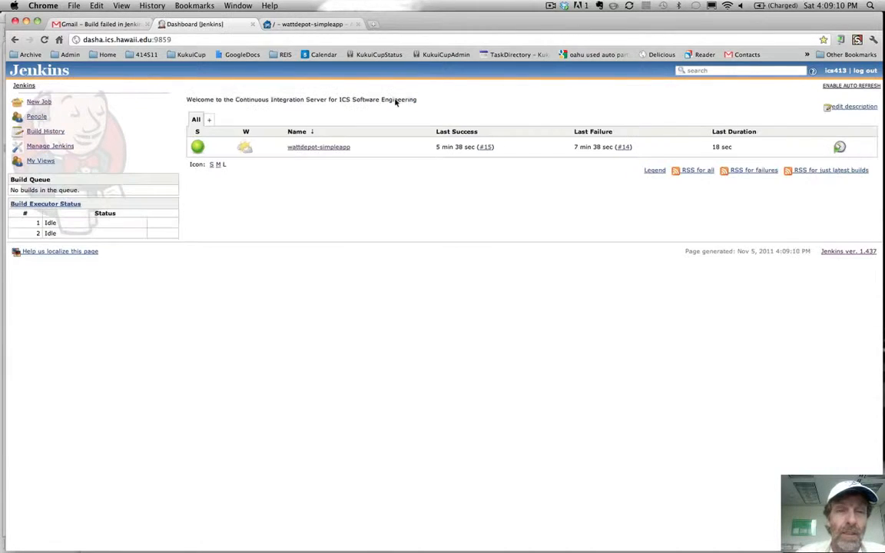